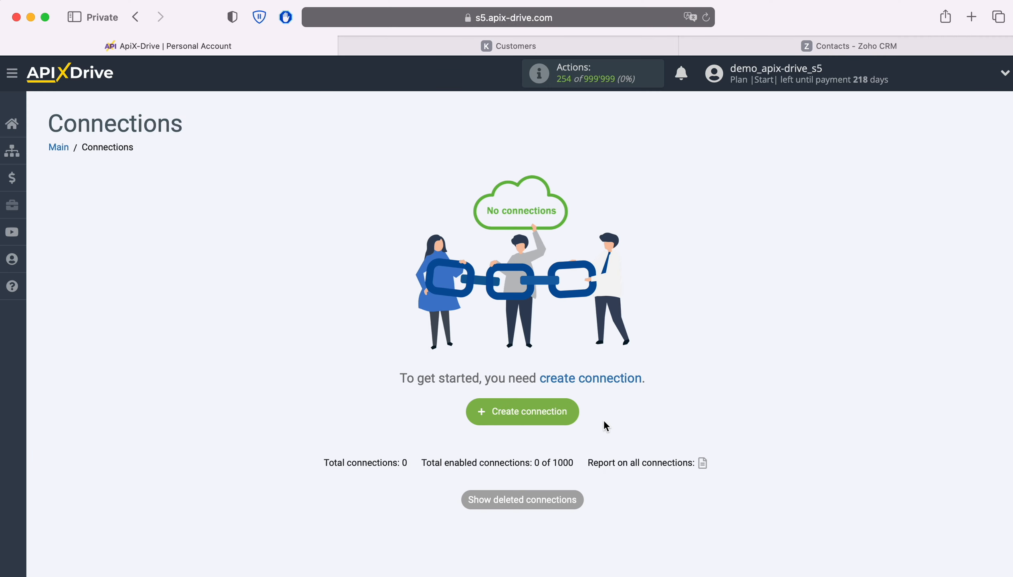
# Create a new connection and choose KeyCRM as the data source system
pyautogui.click(576, 411)
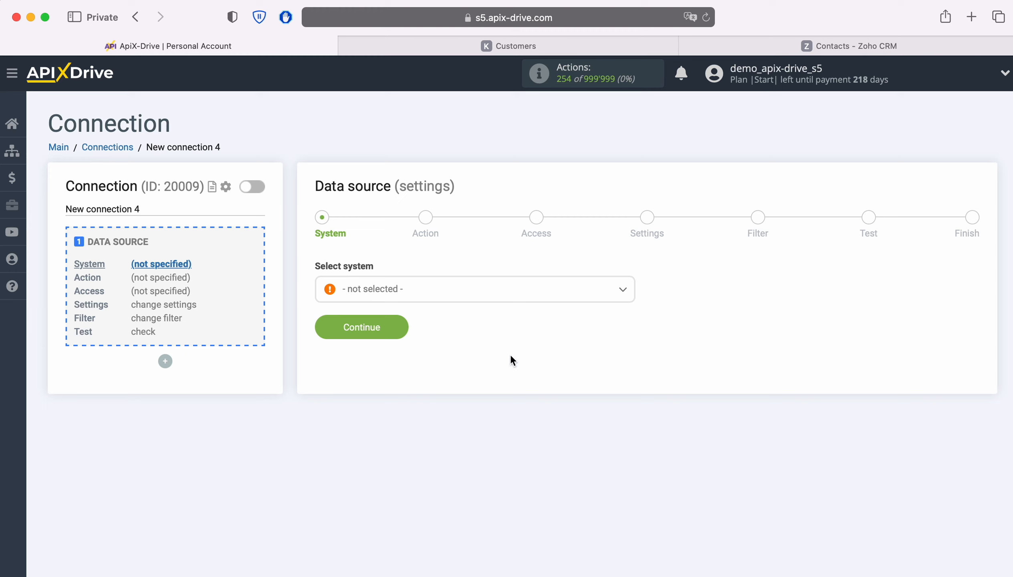
pyautogui.click(452, 298)
pyautogui.scroll(-15, 545, 409)
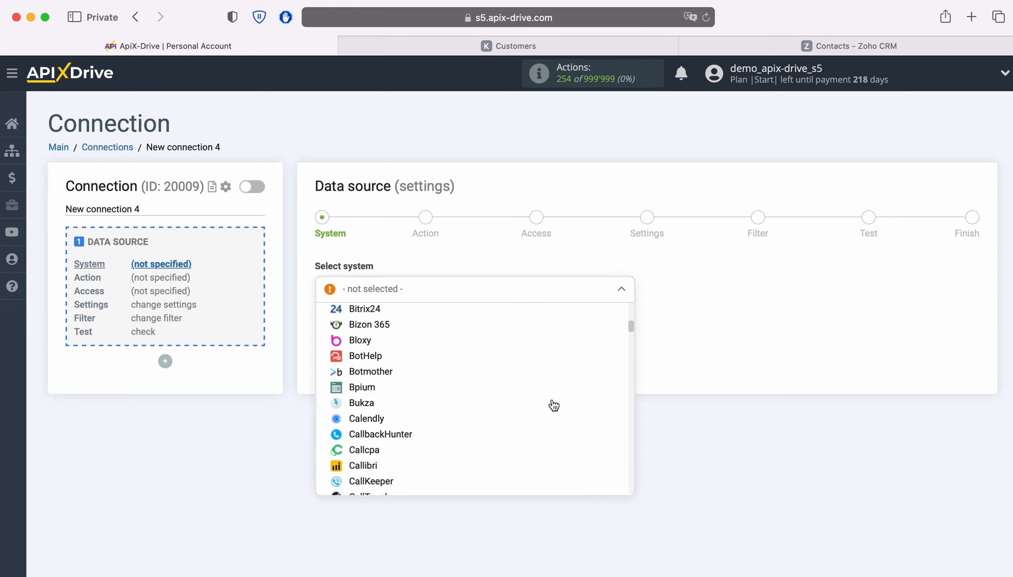
pyautogui.scroll(-15, 553, 405)
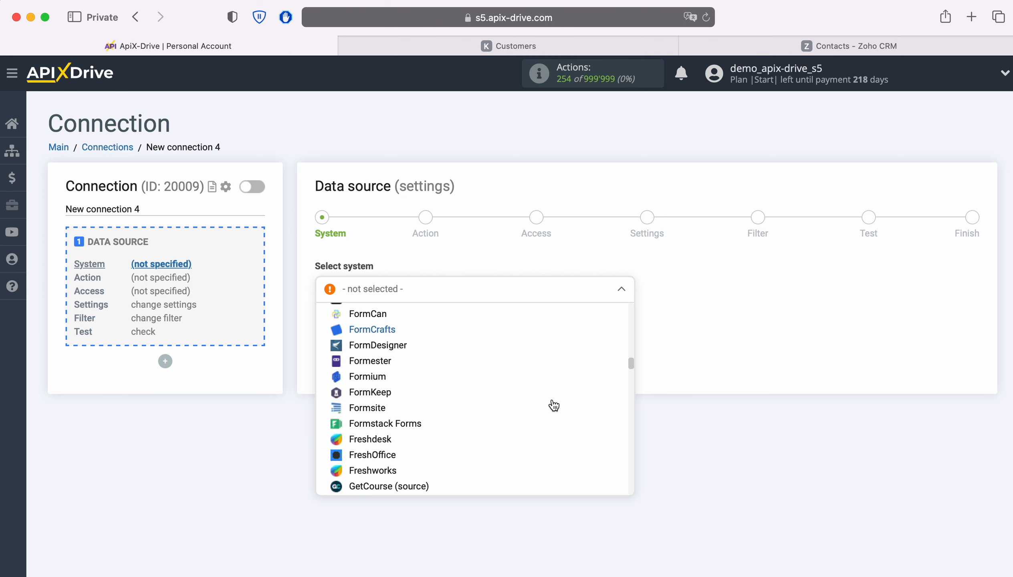
pyautogui.scroll(-15, 553, 405)
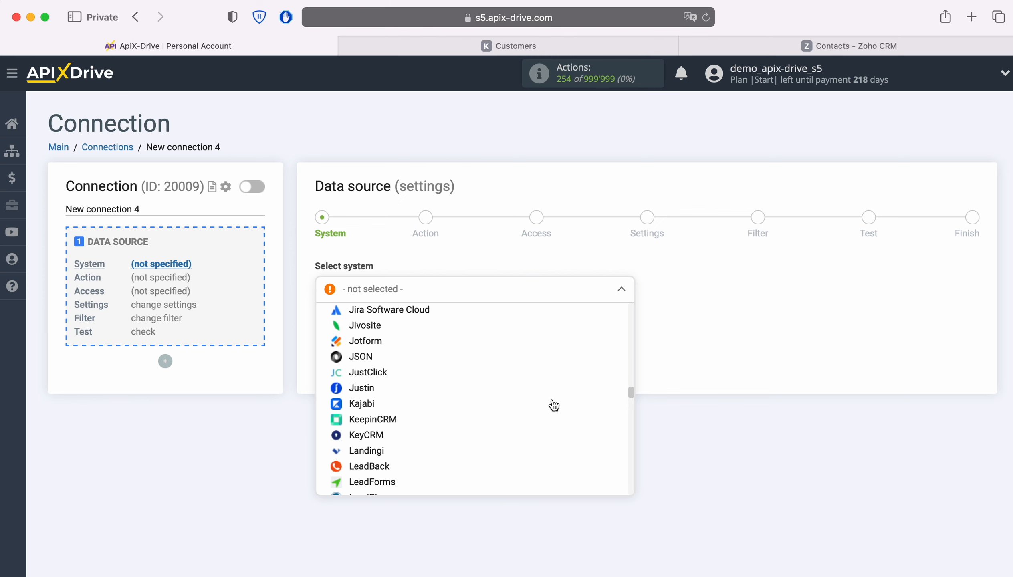
pyautogui.click(382, 433)
pyautogui.click(396, 325)
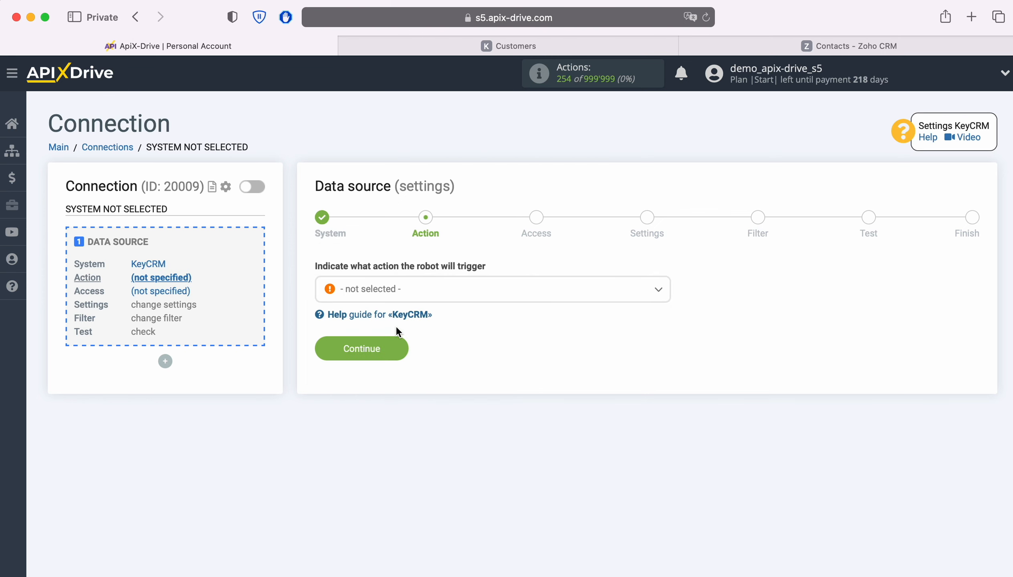
# Set the source action to Get CUSTOMERS (new) and continue
pyautogui.click(455, 298)
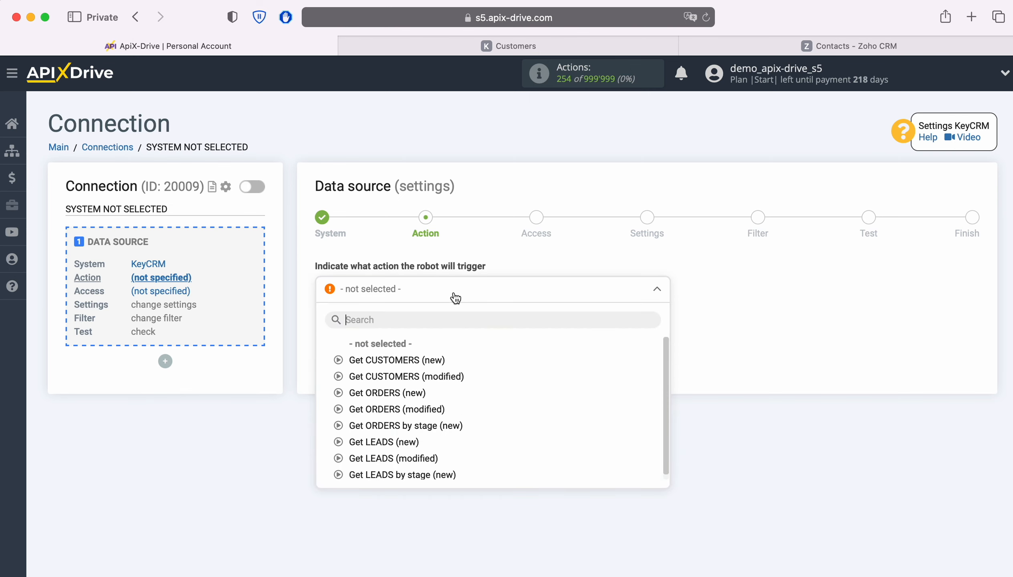
pyautogui.click(431, 358)
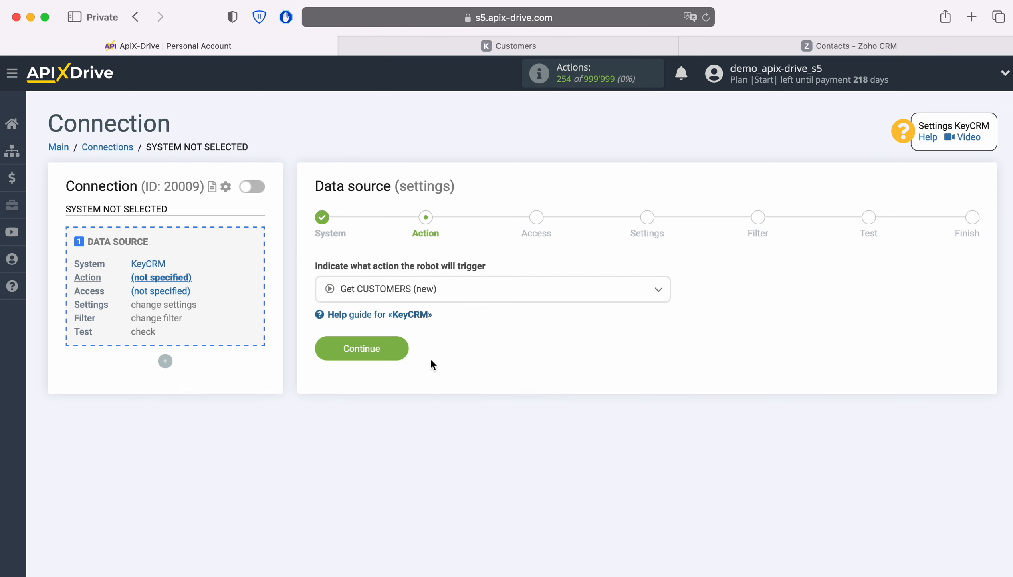
pyautogui.click(398, 350)
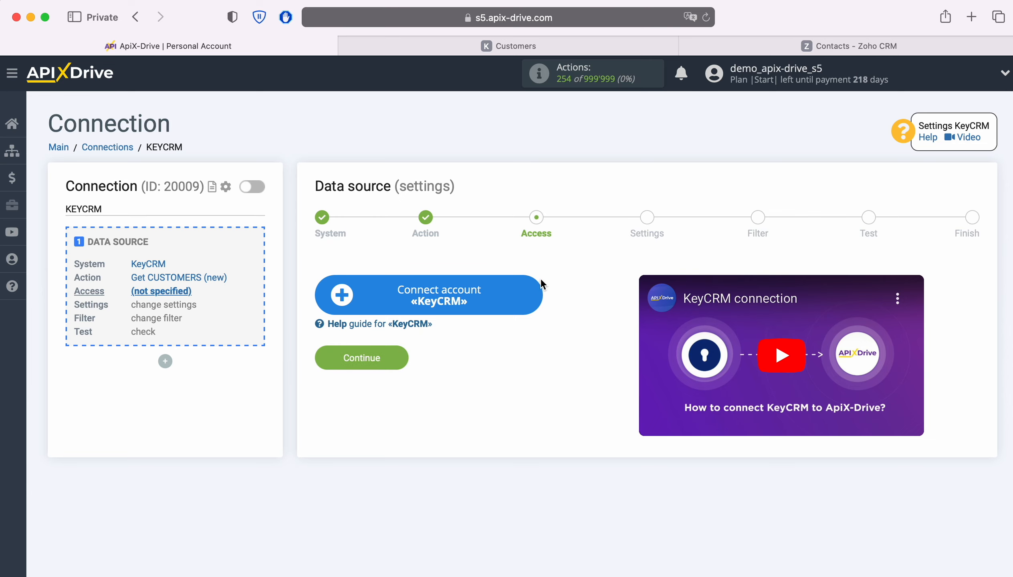
# Open the KeyCRM account connection dialog and copy the API key from KeyCRM's general settings
pyautogui.click(538, 291)
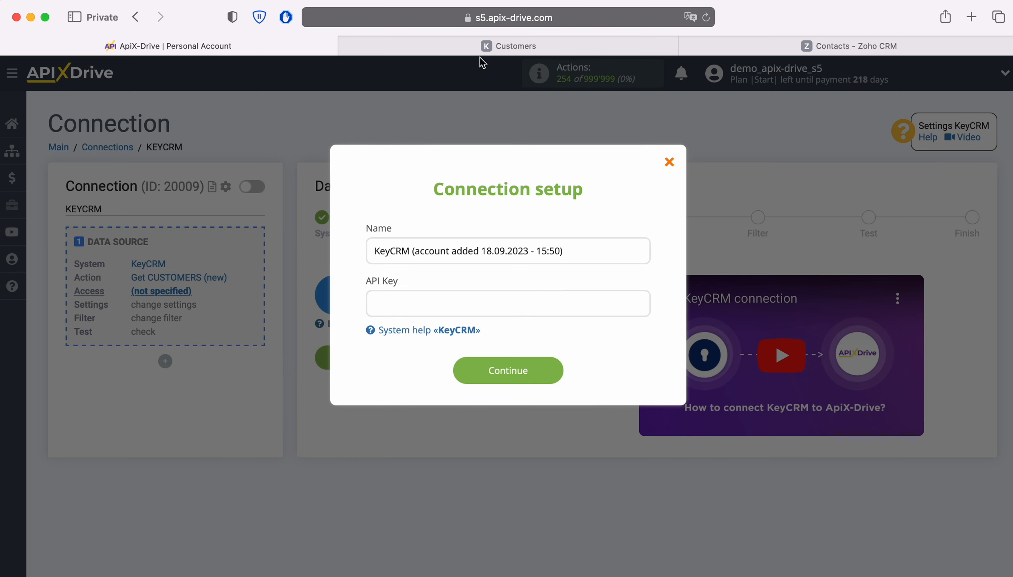
pyautogui.click(482, 47)
pyautogui.click(31, 480)
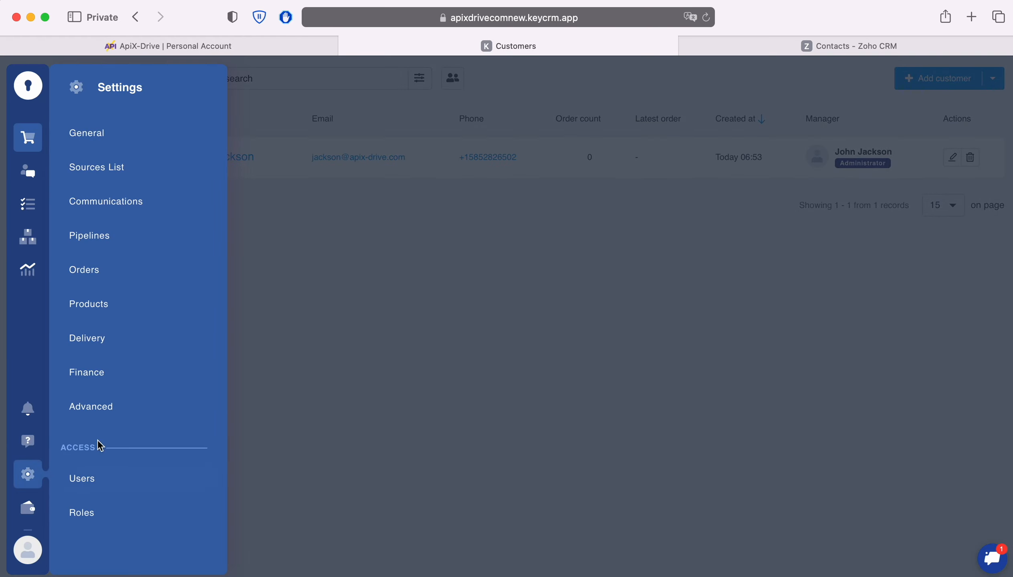
pyautogui.click(100, 132)
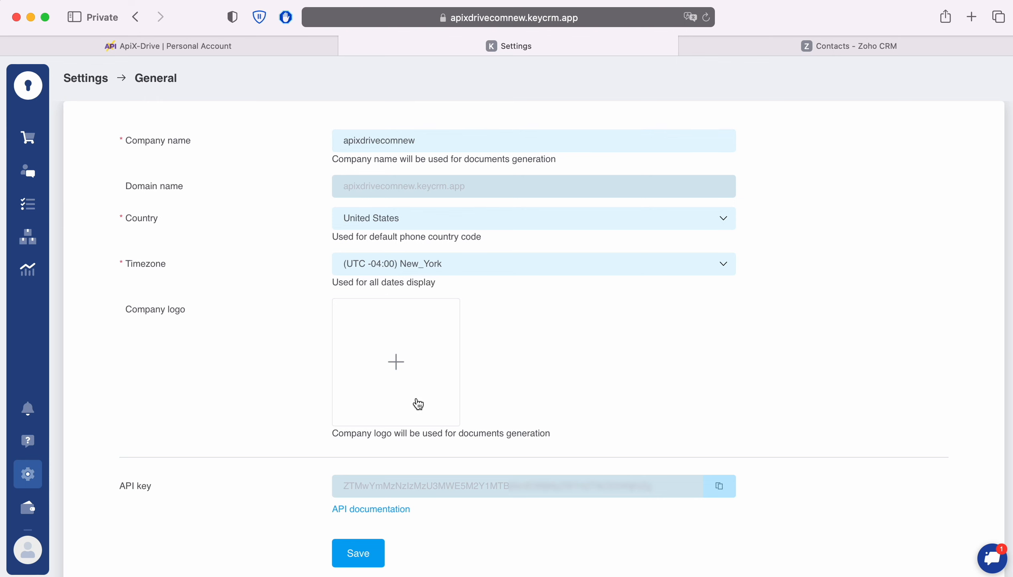
pyautogui.click(719, 487)
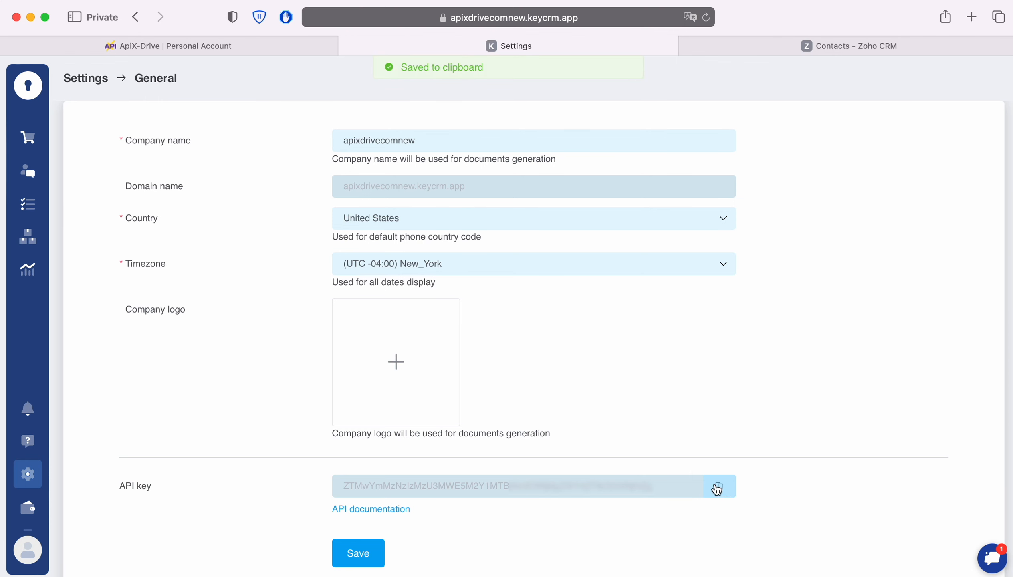
# Paste the API key into the KeyCRM connection setup and save the account
pyautogui.click(113, 44)
pyautogui.rightClick(389, 297)
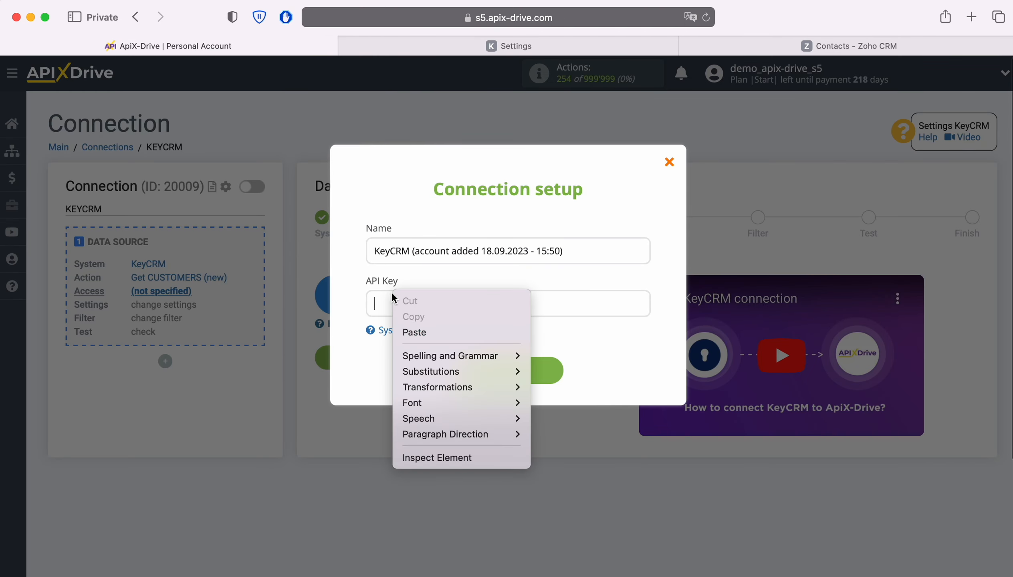
pyautogui.click(419, 329)
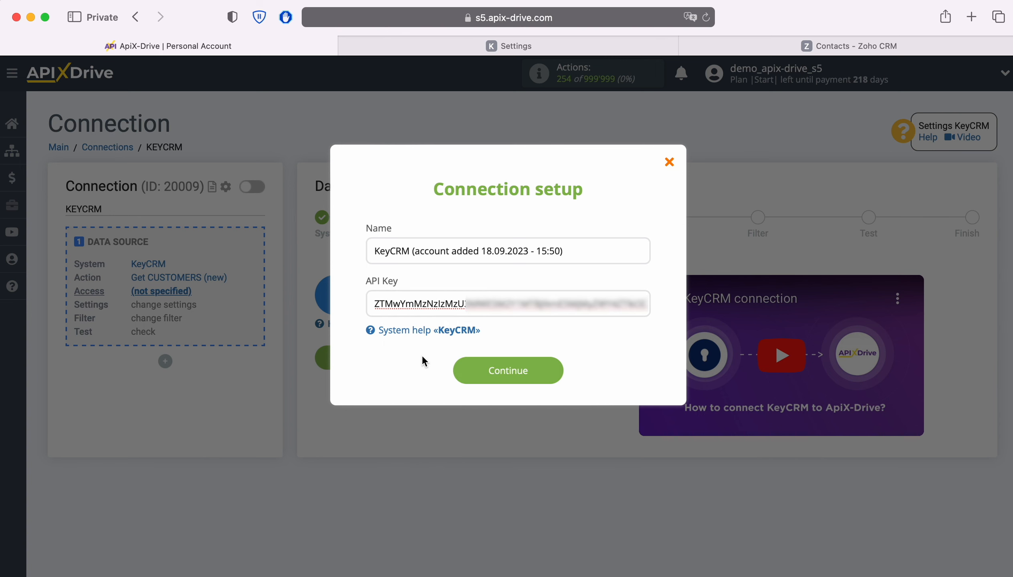
pyautogui.click(558, 370)
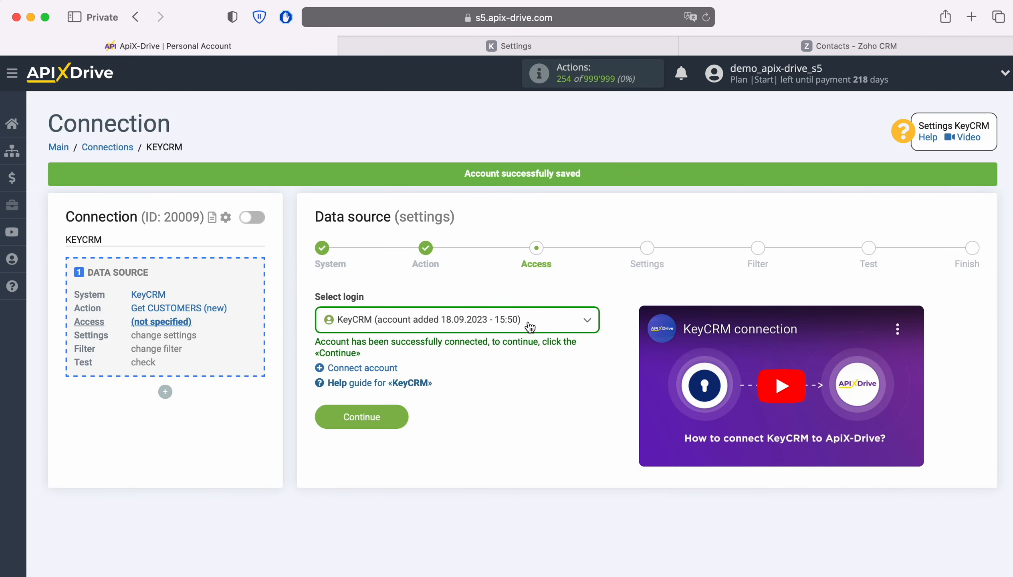
# Select the newly added KeyCRM account as the login and continue
pyautogui.click(530, 326)
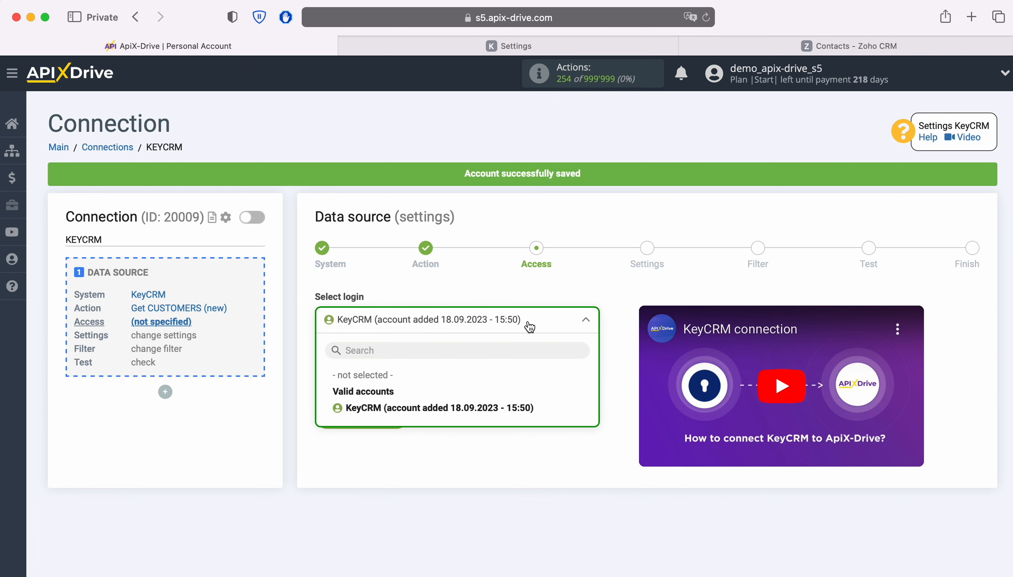
pyautogui.click(493, 408)
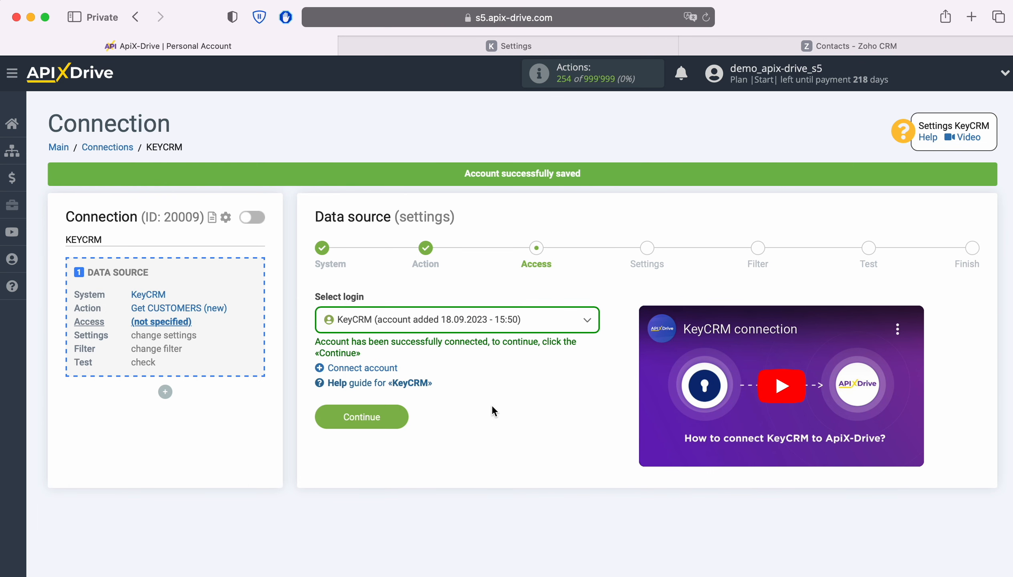
pyautogui.click(400, 417)
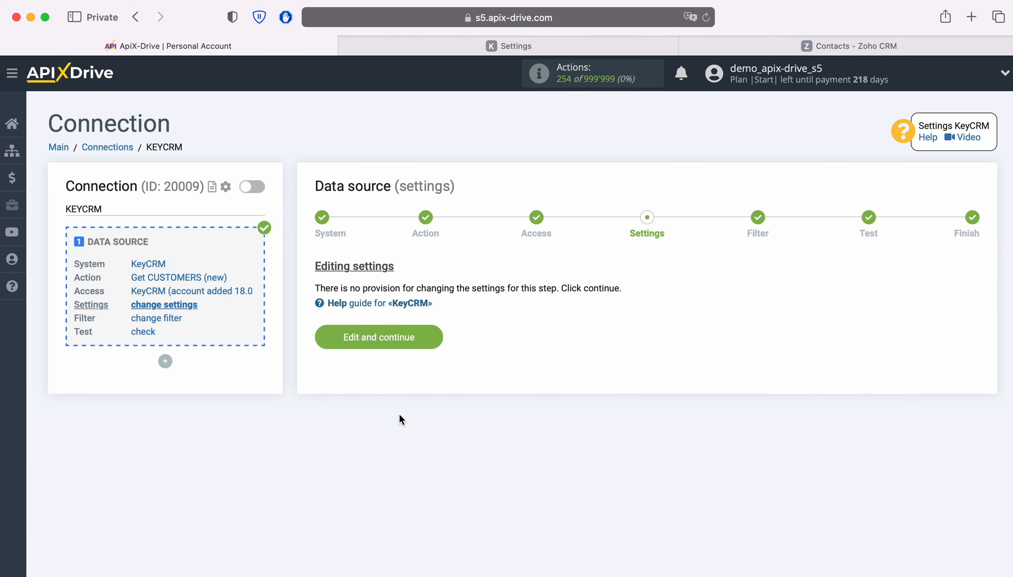
# Continue through the settings, filter and test stages to complete the data source setup
pyautogui.click(427, 341)
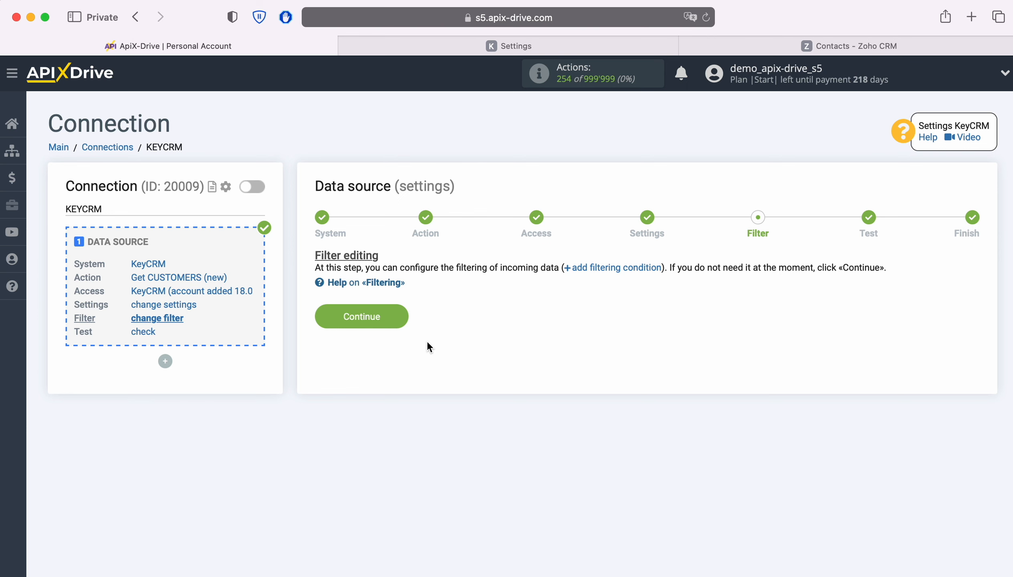
pyautogui.click(403, 316)
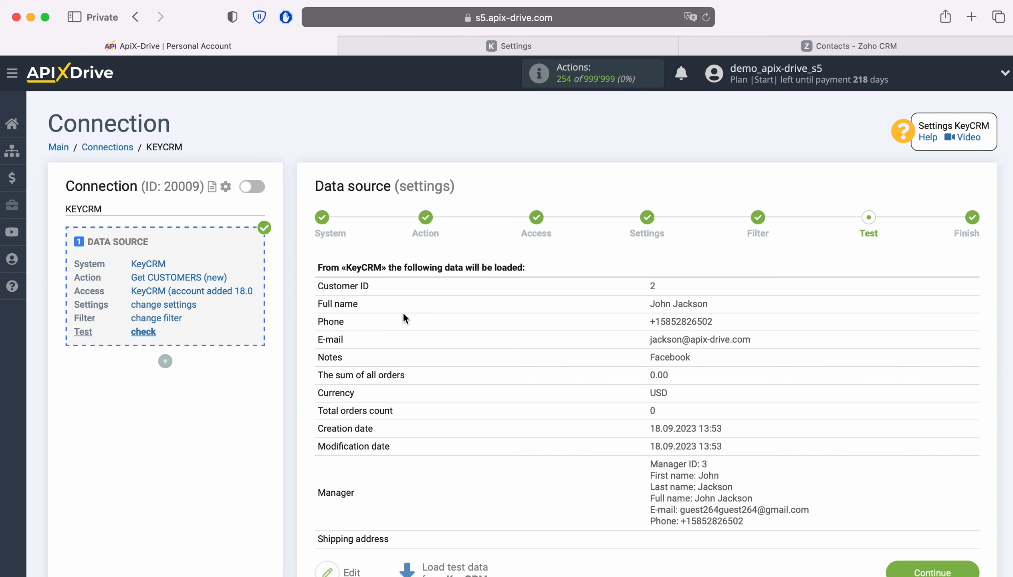
pyautogui.scroll(-2, 930, 363)
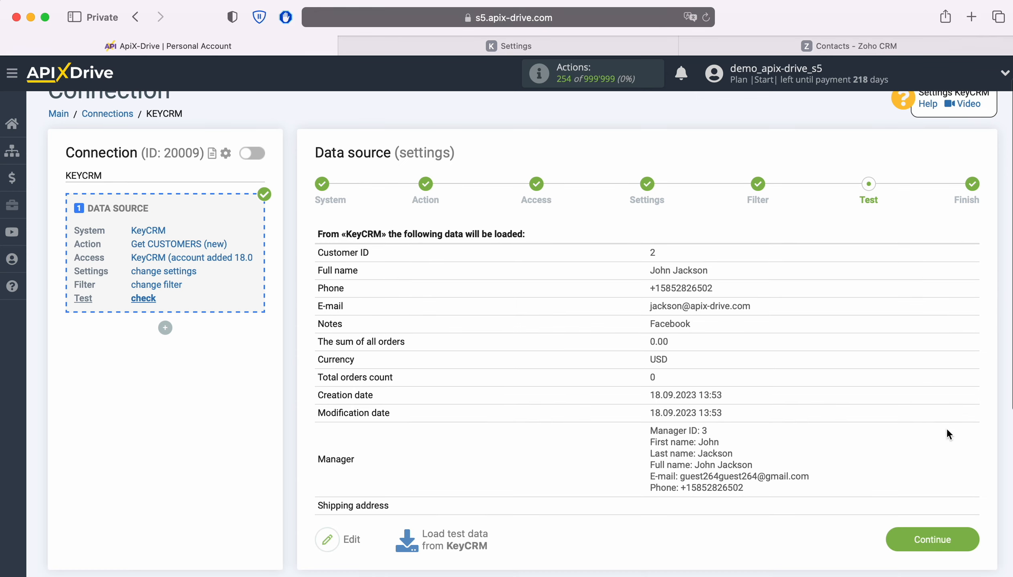
pyautogui.click(973, 541)
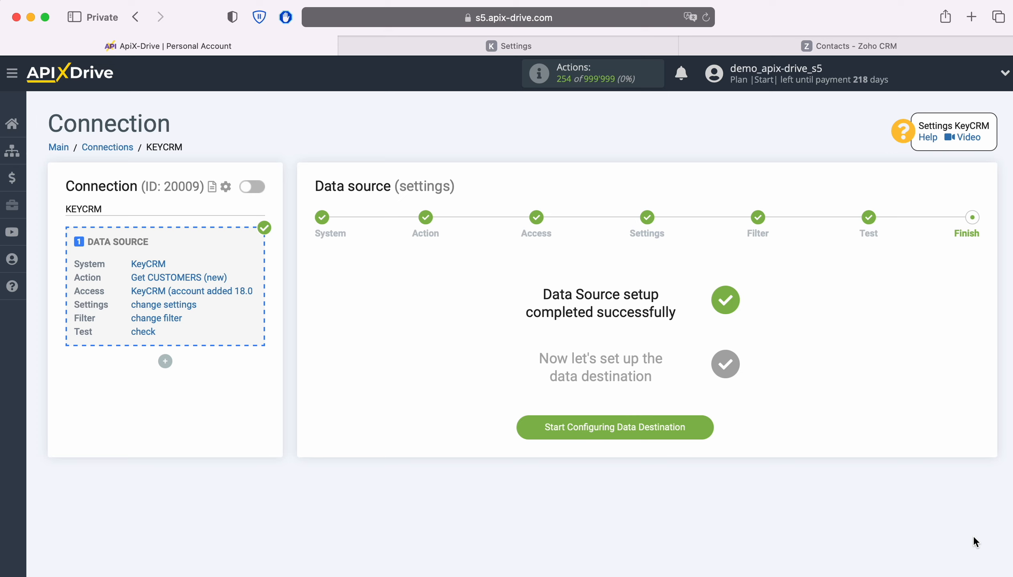
# Start configuring the data destination and choose Zoho CRM as its system
pyautogui.click(706, 426)
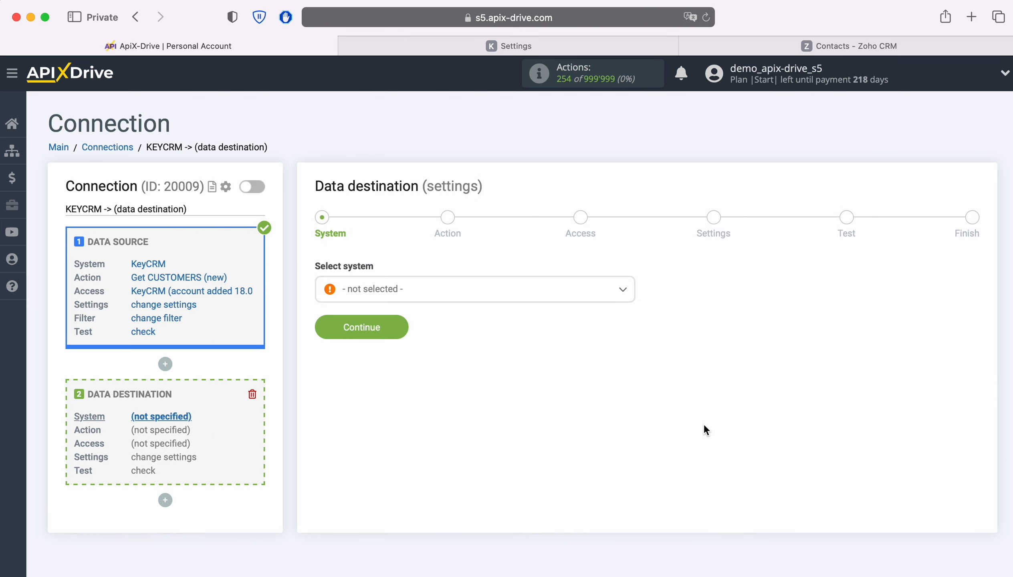
pyautogui.click(470, 293)
pyautogui.scroll(-10, 579, 416)
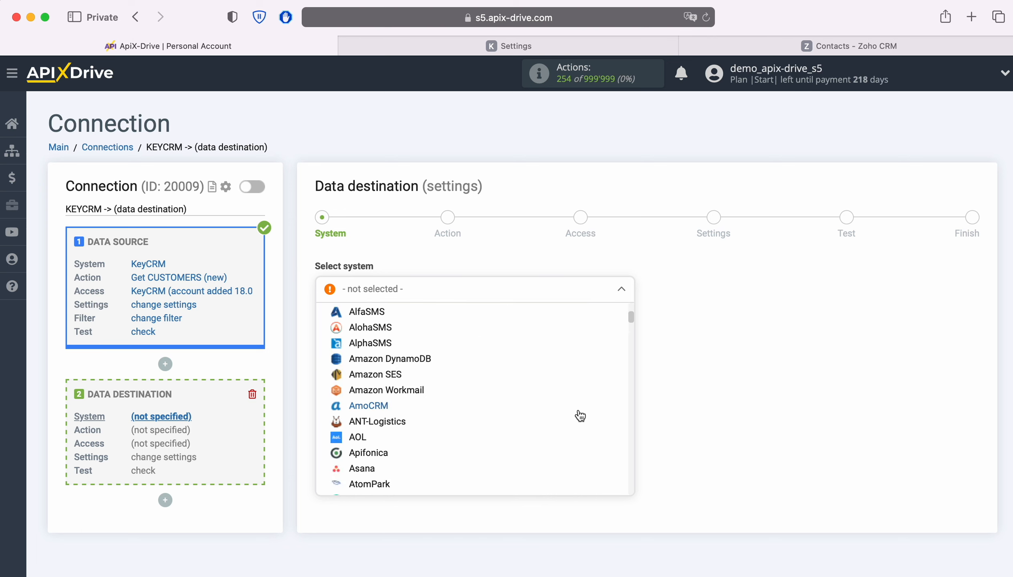
pyautogui.scroll(-15, 580, 416)
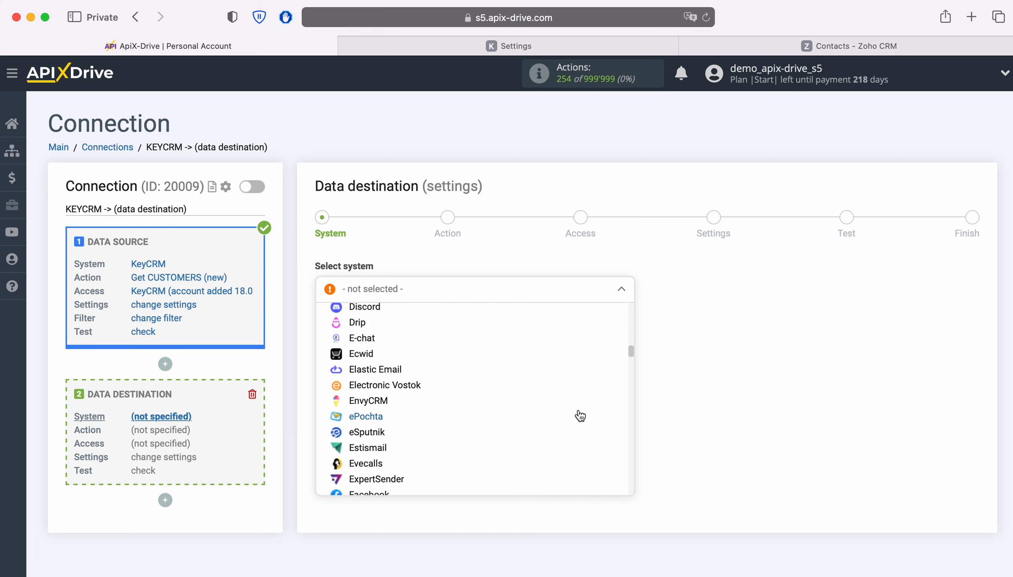
pyautogui.scroll(-15, 580, 416)
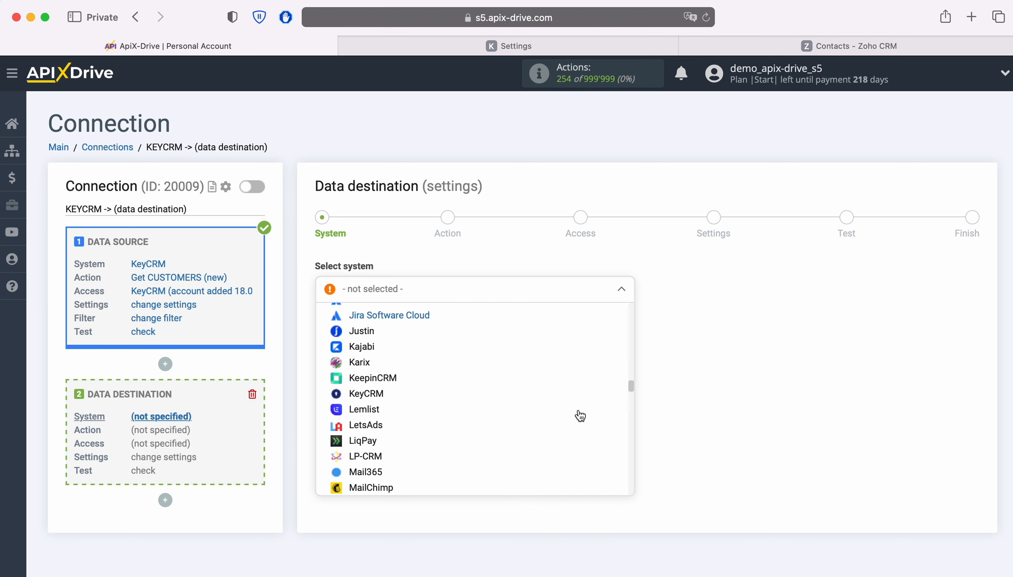
pyautogui.scroll(-15, 580, 416)
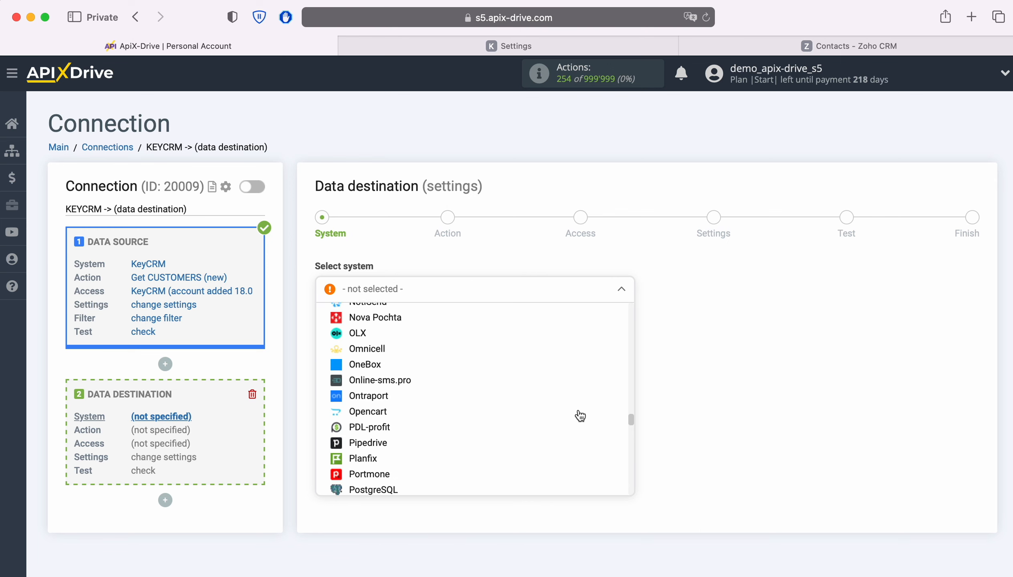
pyautogui.scroll(-15, 580, 415)
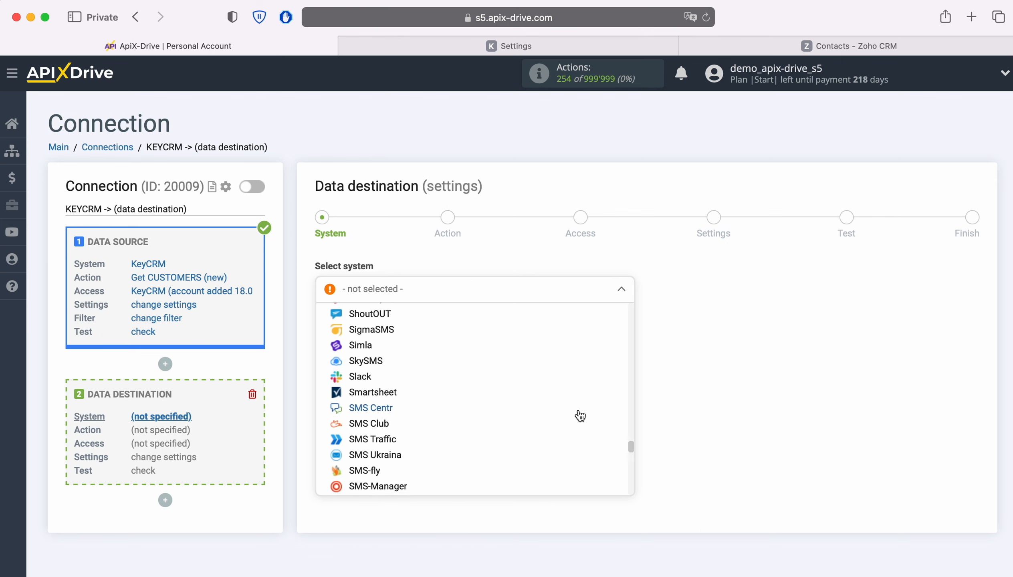
pyautogui.scroll(-15, 580, 416)
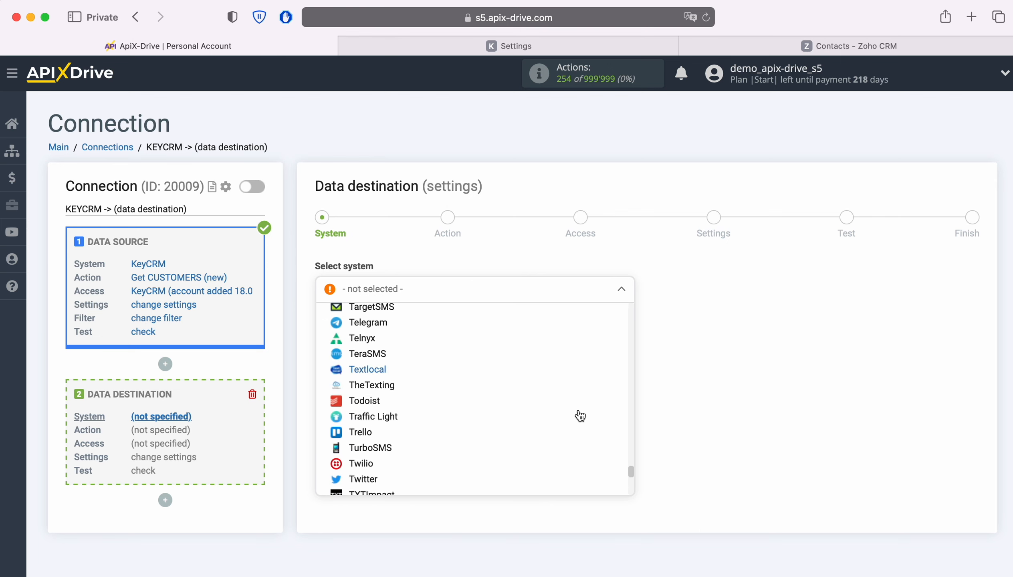
pyautogui.scroll(-10, 580, 416)
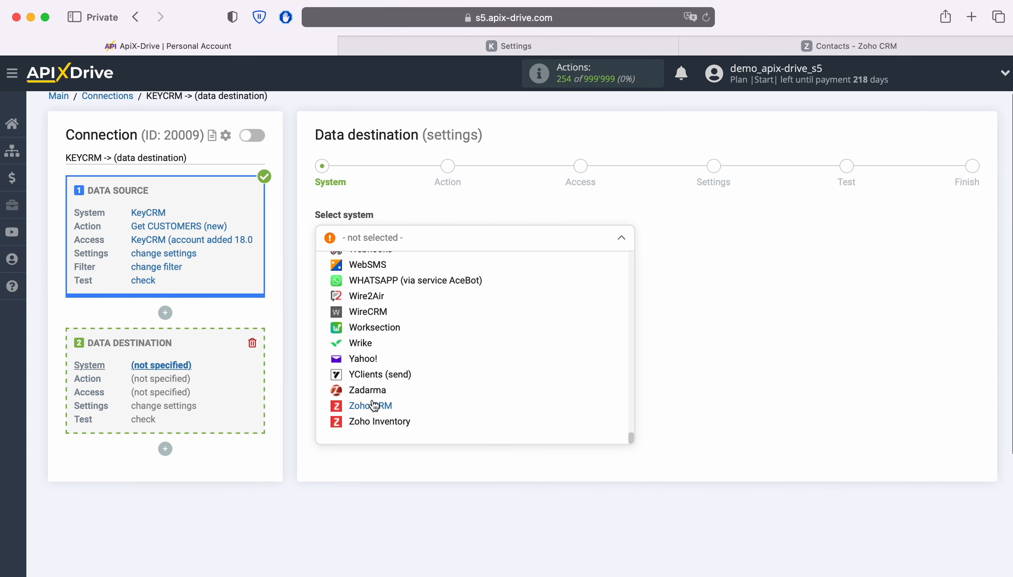
pyautogui.click(373, 404)
pyautogui.click(391, 278)
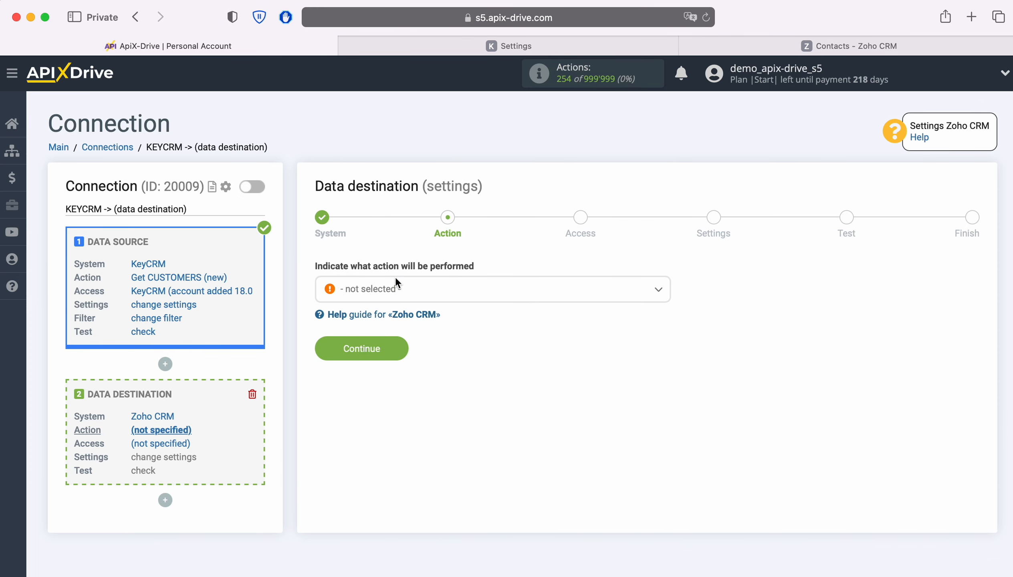
# Set the destination action to Create CONTACT and continue
pyautogui.click(491, 293)
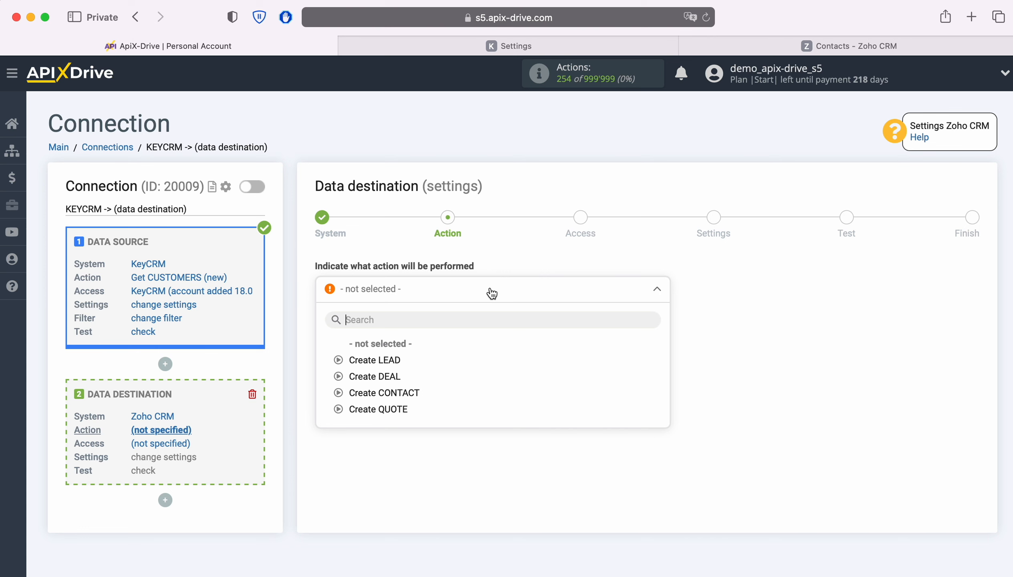
pyautogui.click(407, 392)
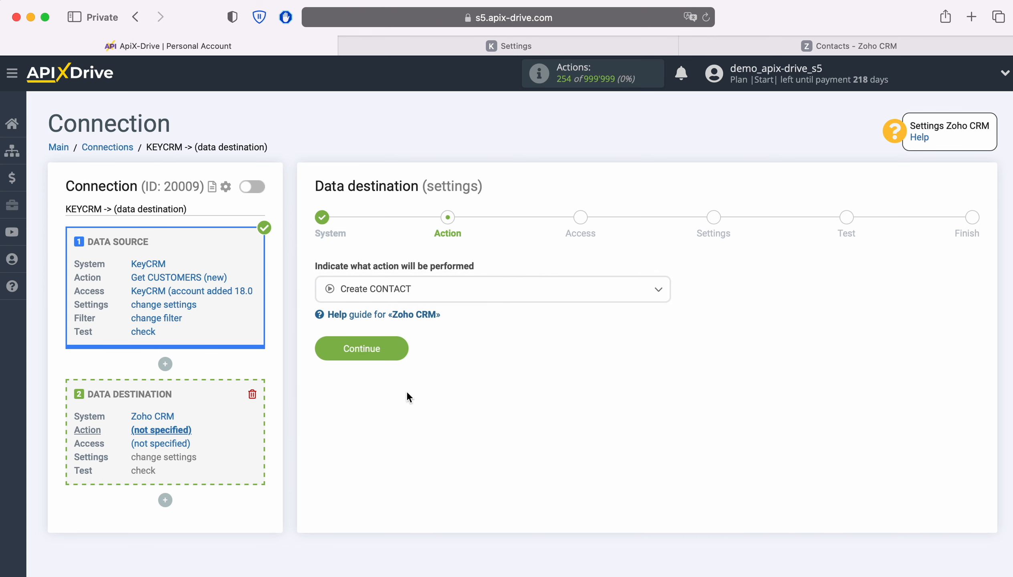
pyautogui.click(404, 353)
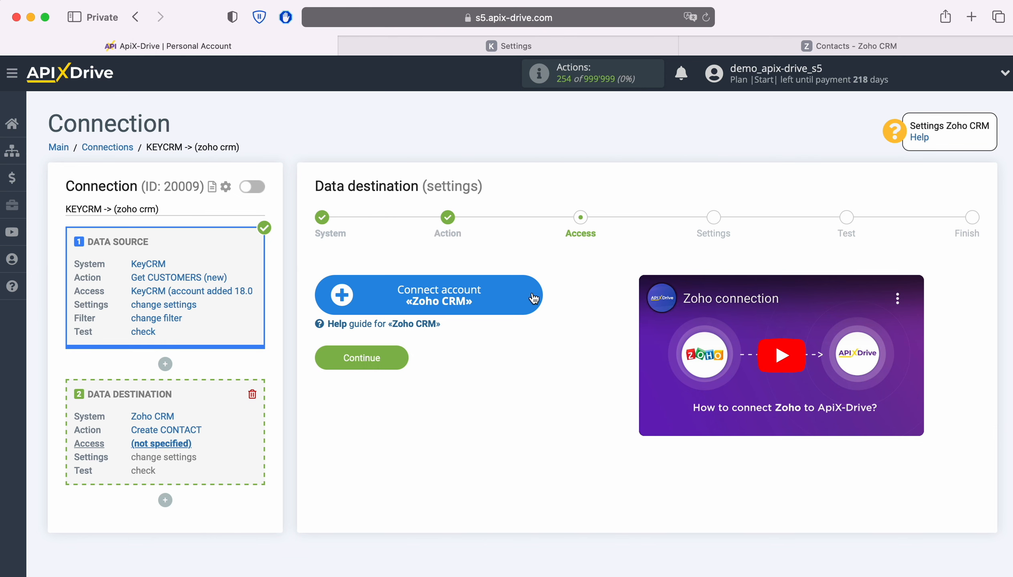
# Connect a new Zoho CRM account by signing in with the account e-mail and password, then accept ApiX Drive's access request
pyautogui.click(523, 309)
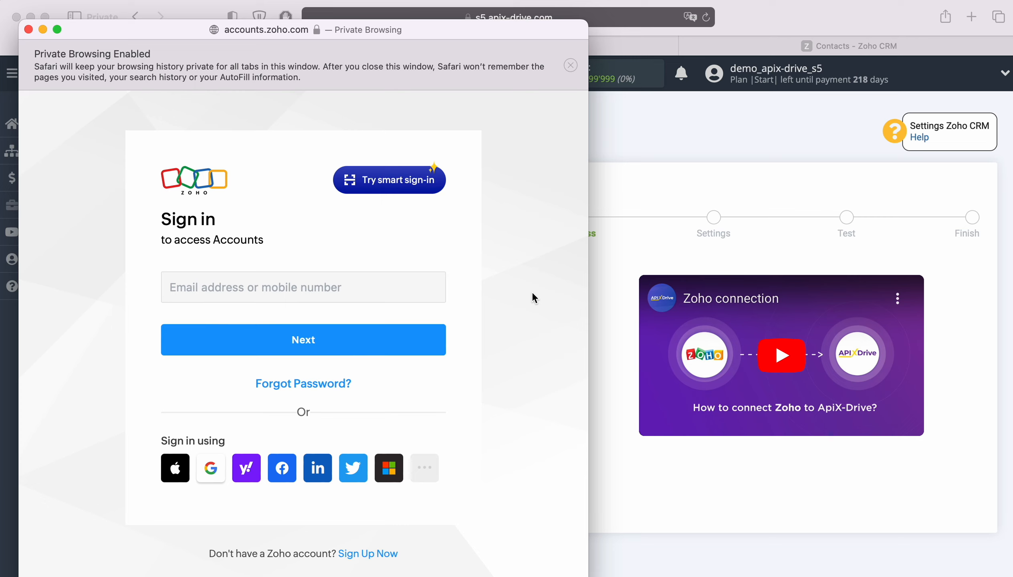
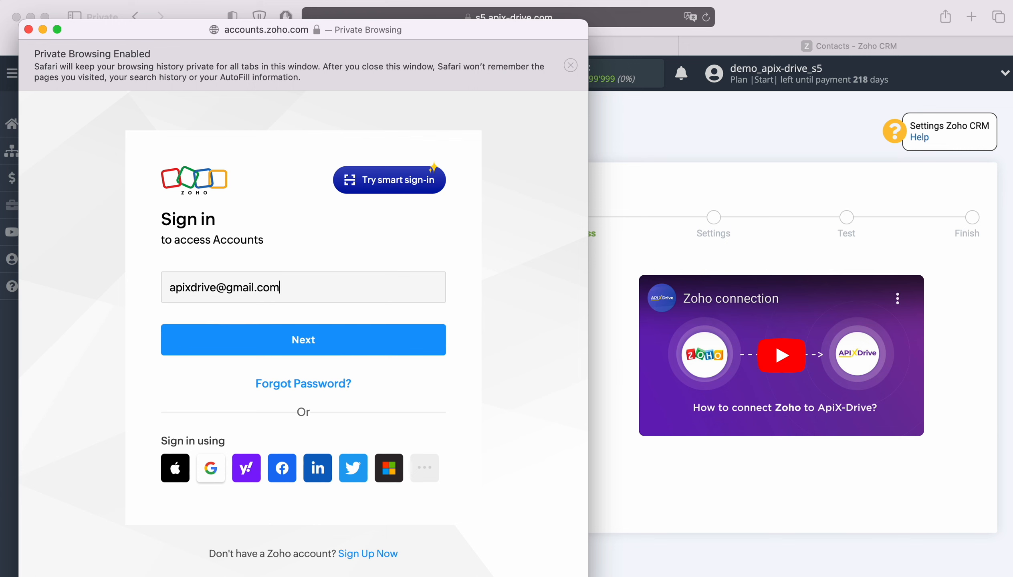
pyautogui.press('Return')
pyautogui.click(264, 375)
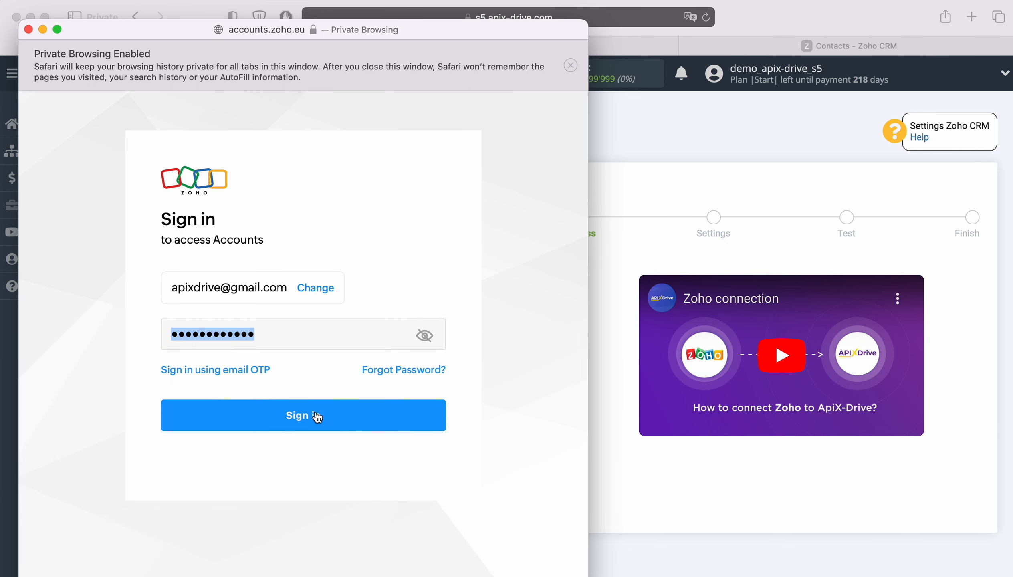
pyautogui.click(316, 415)
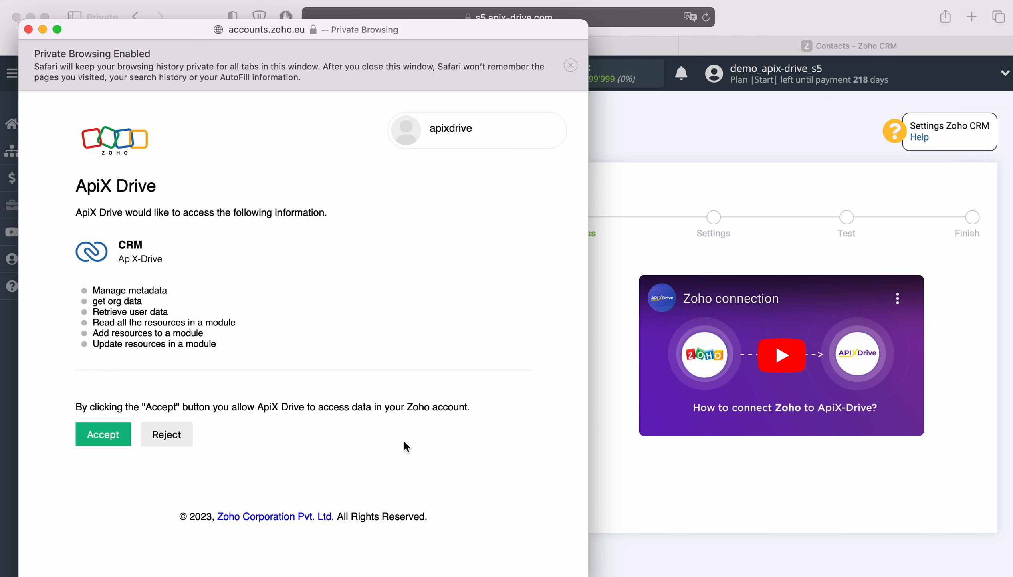
pyautogui.click(117, 433)
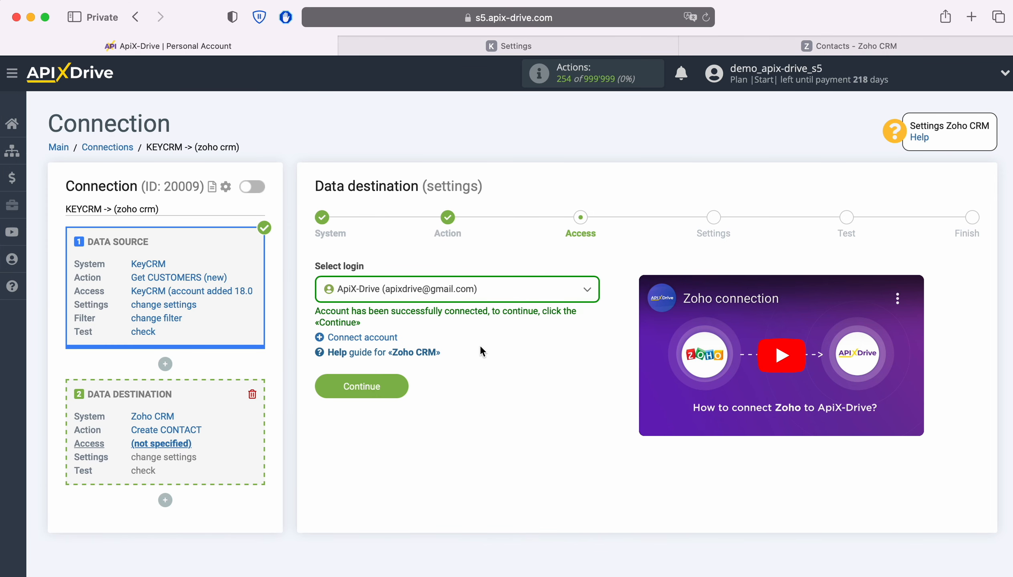
# Select the newly connected Zoho CRM account as the login and continue to the field settings
pyautogui.click(516, 298)
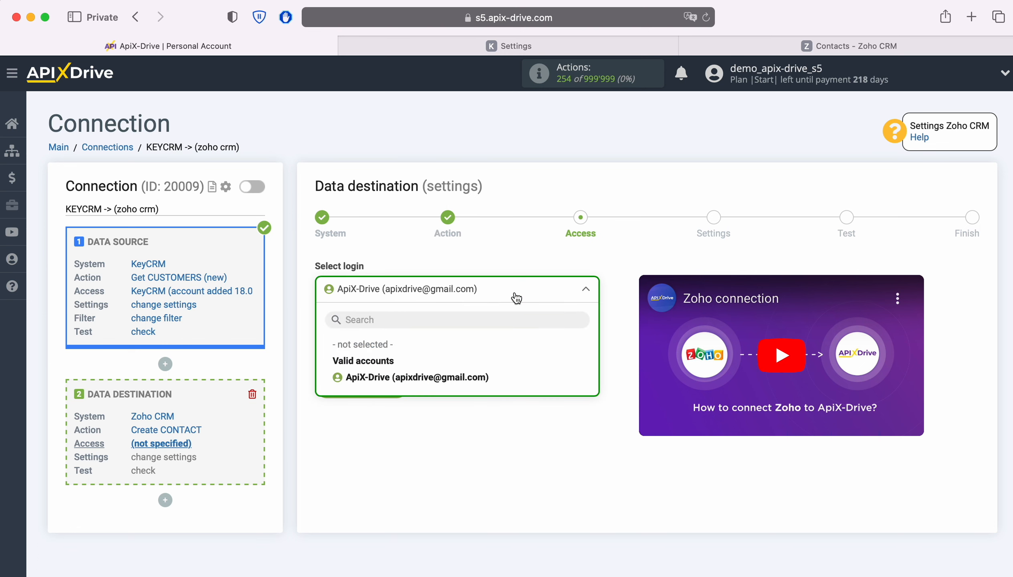
pyautogui.click(446, 378)
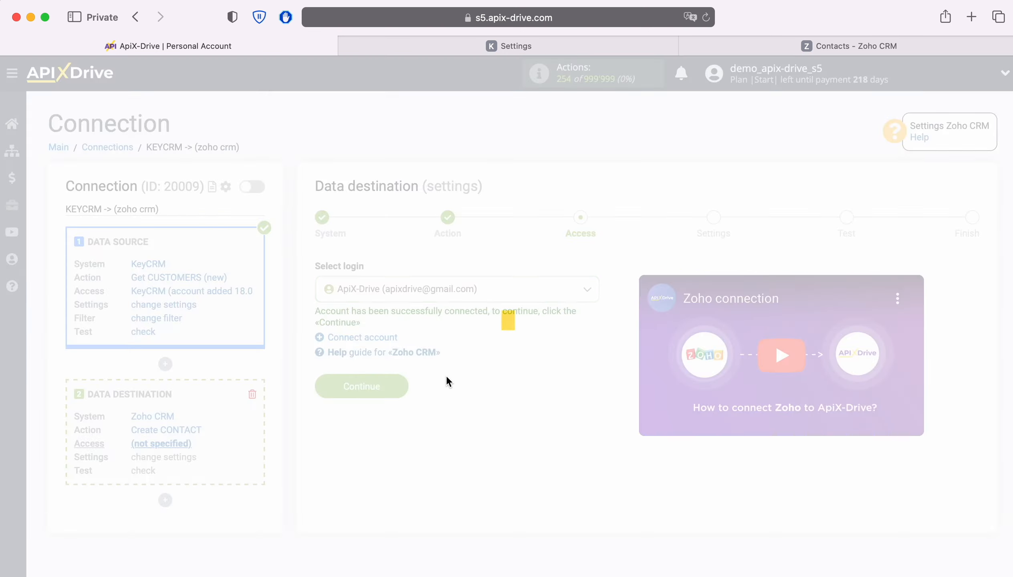
pyautogui.click(399, 384)
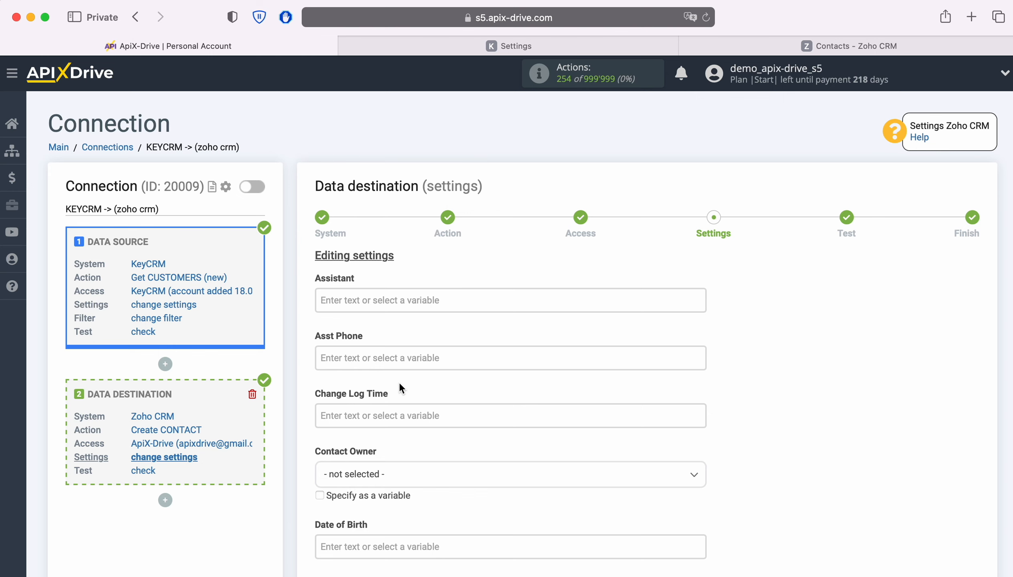
# Map the Zoho Email field to the KeyCRM customer's E-mail variable
pyautogui.scroll(-6, 763, 362)
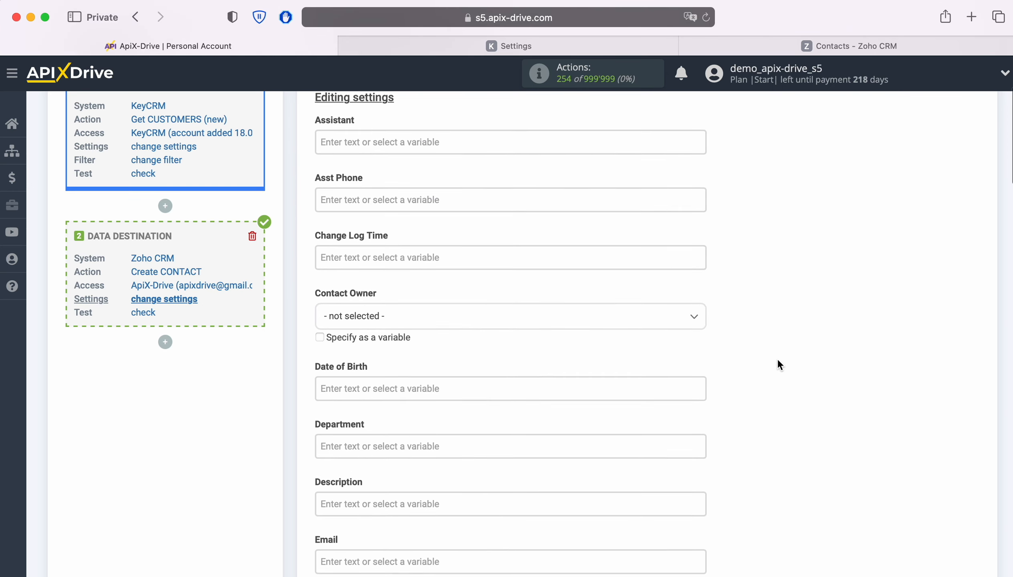
pyautogui.click(478, 412)
pyautogui.scroll(-6, 478, 412)
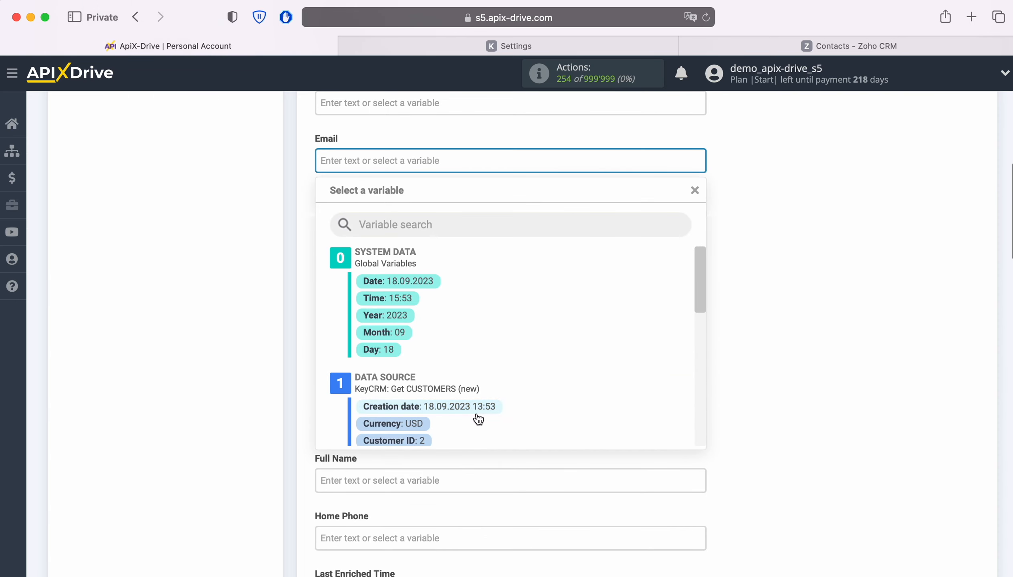
pyautogui.scroll(-3, 582, 345)
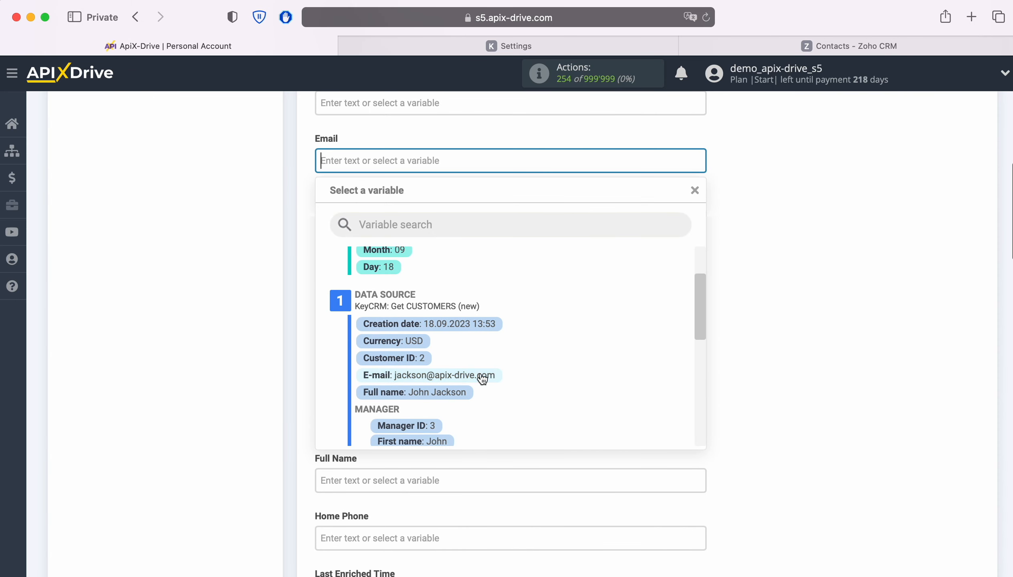
pyautogui.click(465, 378)
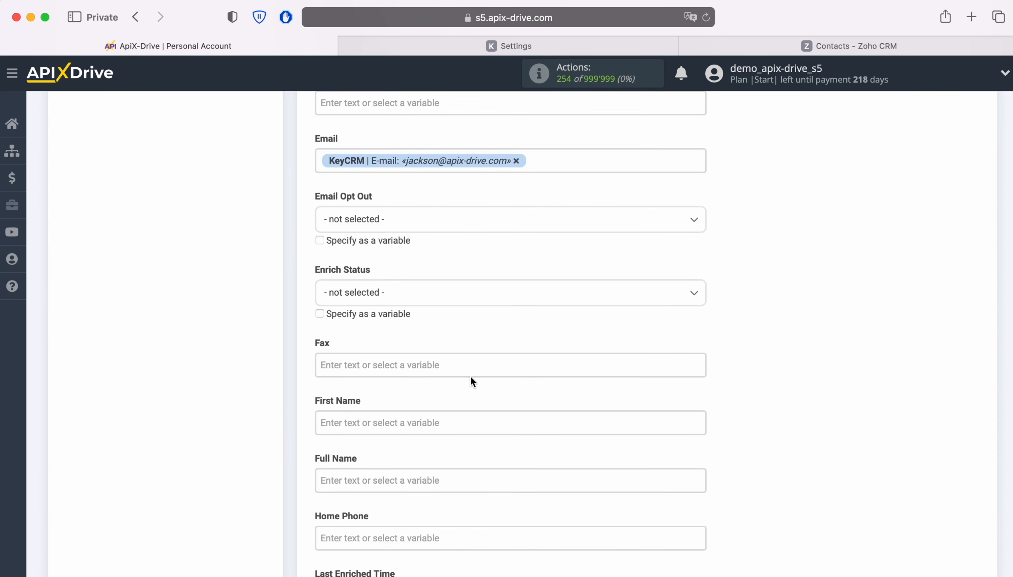
# Map the First Name field to the KeyCRM customer's Full name variable
pyautogui.scroll(-3, 628, 350)
pyautogui.click(450, 327)
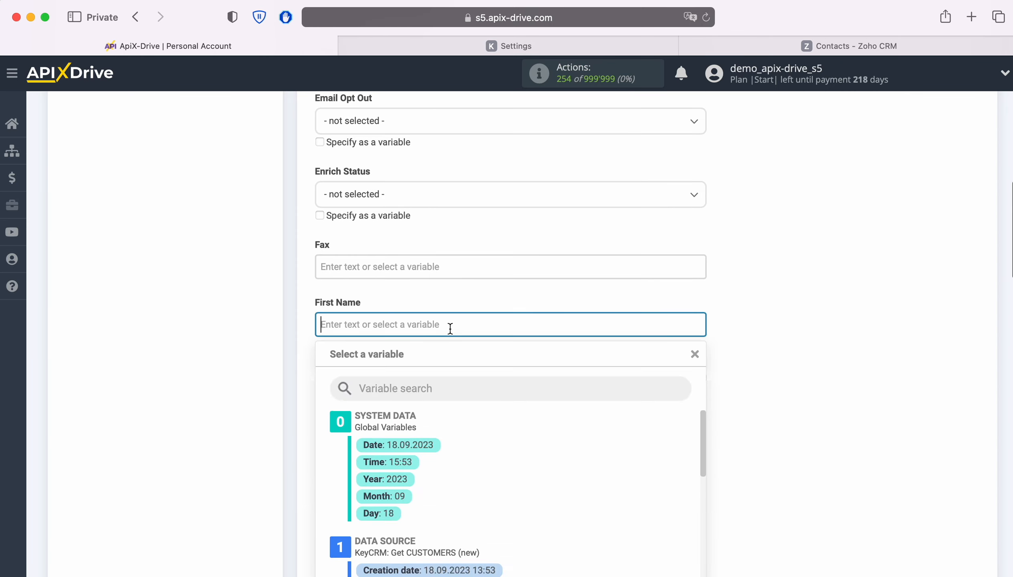
pyautogui.scroll(-5, 616, 353)
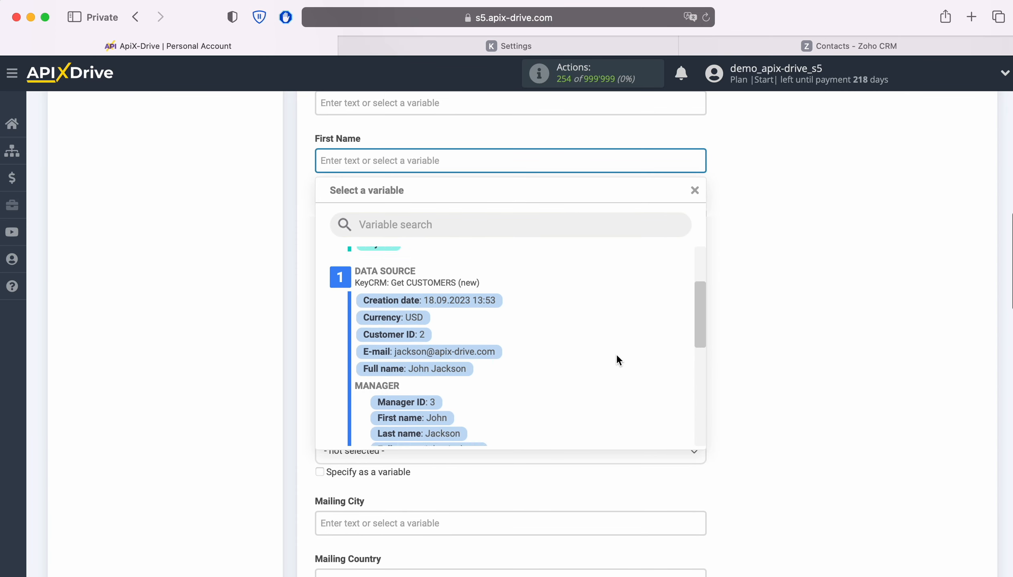
pyautogui.scroll(-4, 617, 356)
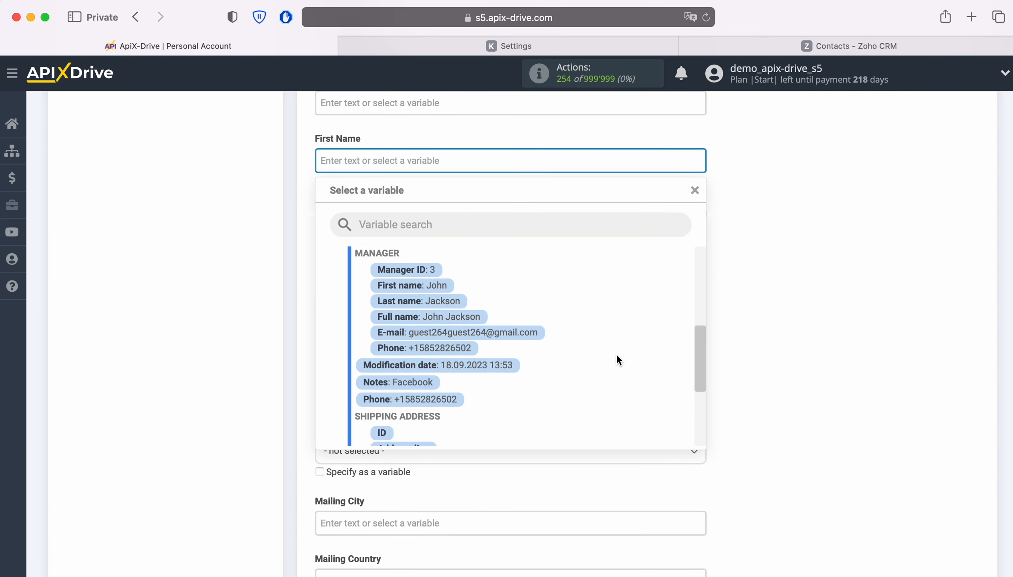
pyautogui.scroll(-3, 617, 355)
pyautogui.scroll(5, 617, 355)
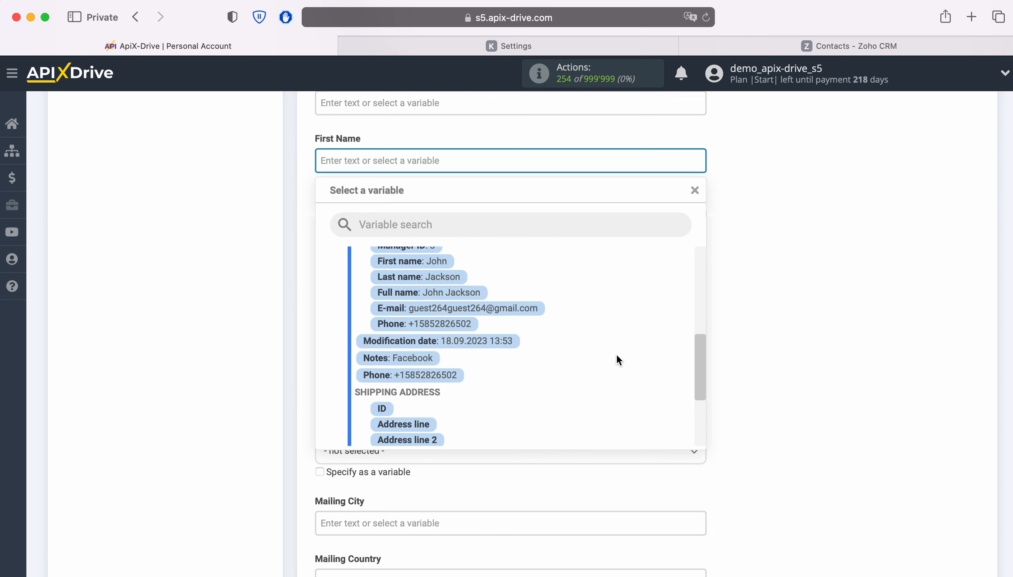
pyautogui.scroll(2, 617, 353)
pyautogui.click(462, 343)
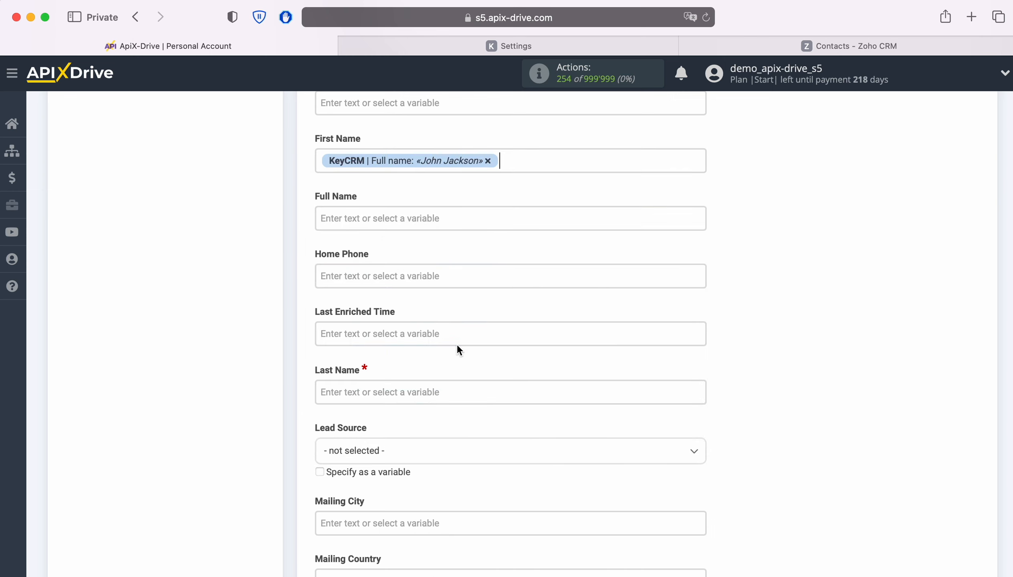
# Map the Full Name field to the KeyCRM customer's Full name variable
pyautogui.click(396, 220)
pyautogui.scroll(-3, 644, 354)
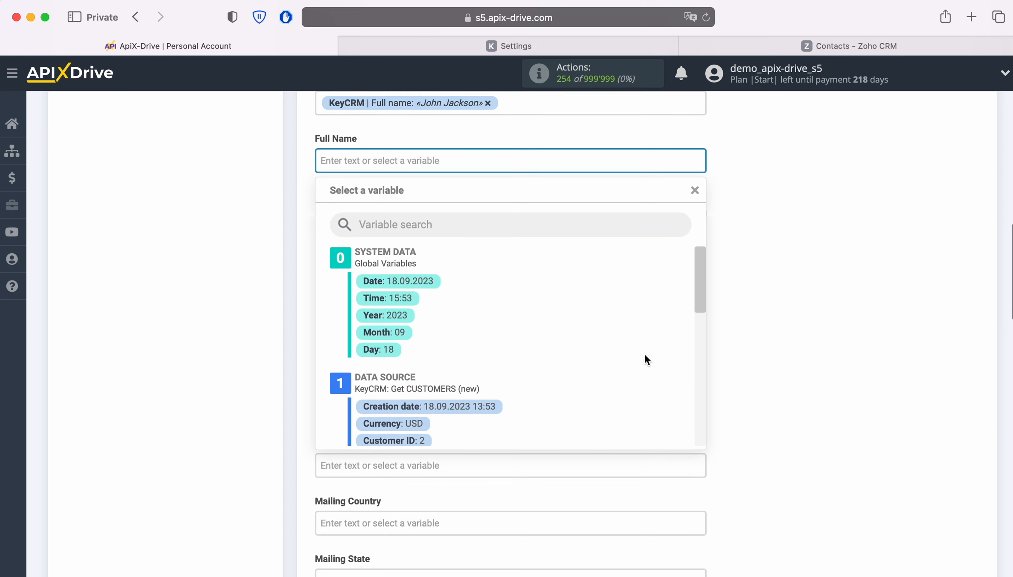
pyautogui.scroll(-1, 640, 355)
pyautogui.click(459, 364)
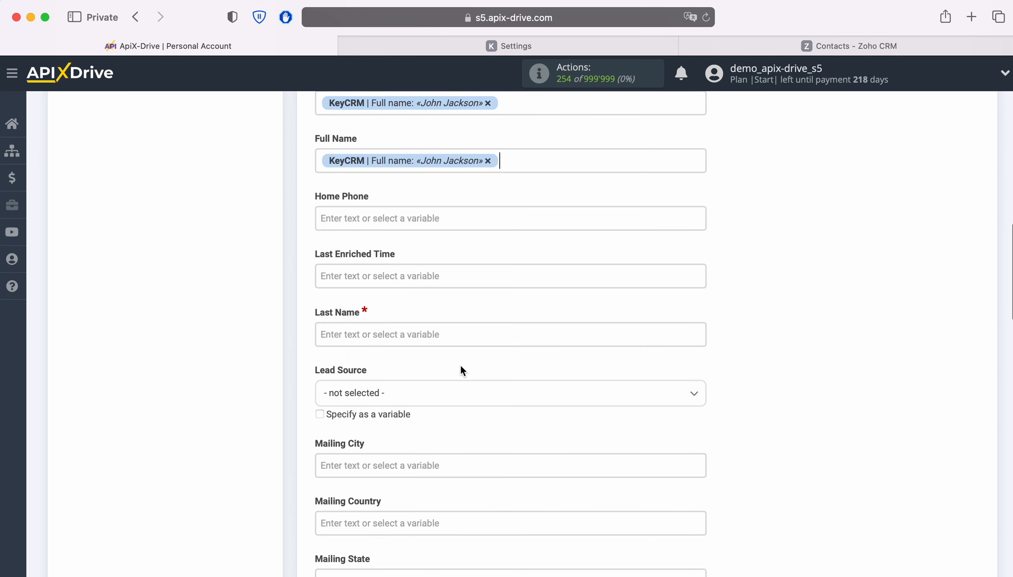
# Map the Home Phone field to the KeyCRM customer's Phone variable
pyautogui.click(439, 219)
pyautogui.scroll(-5, 580, 374)
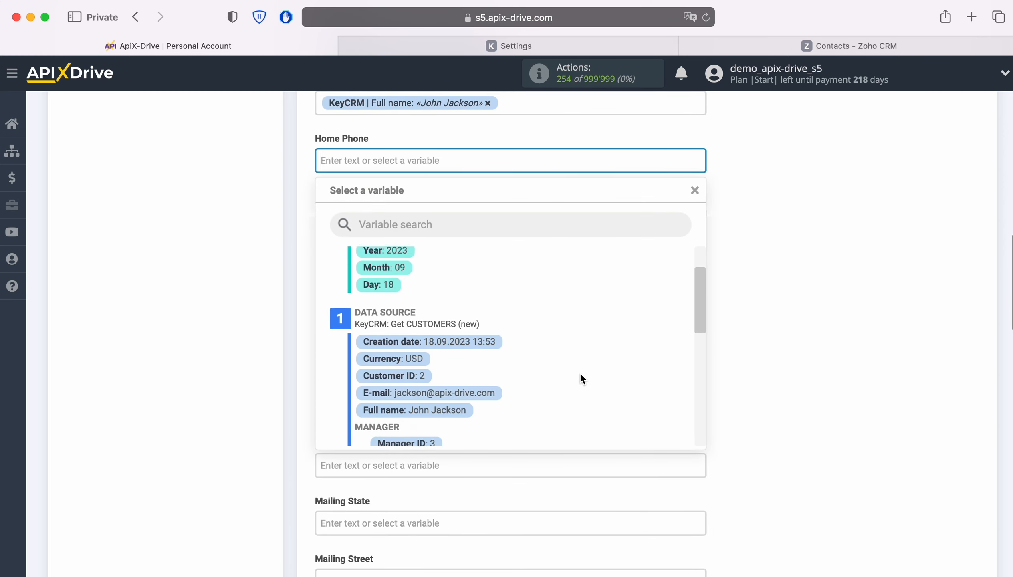
pyautogui.scroll(-5, 580, 374)
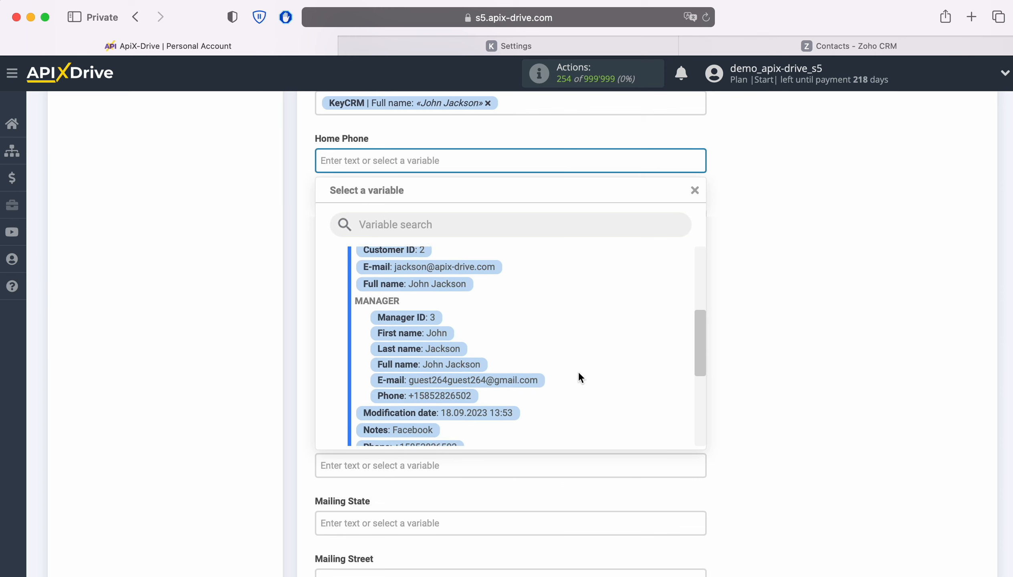
pyautogui.click(439, 402)
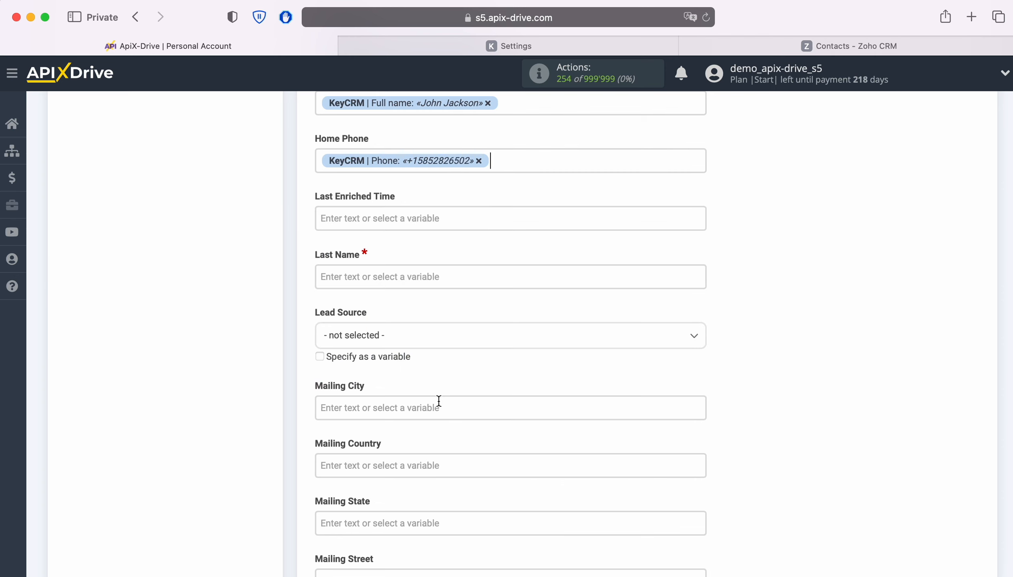
# Map the required Last Name field to the KeyCRM customer's Full name variable
pyautogui.click(391, 274)
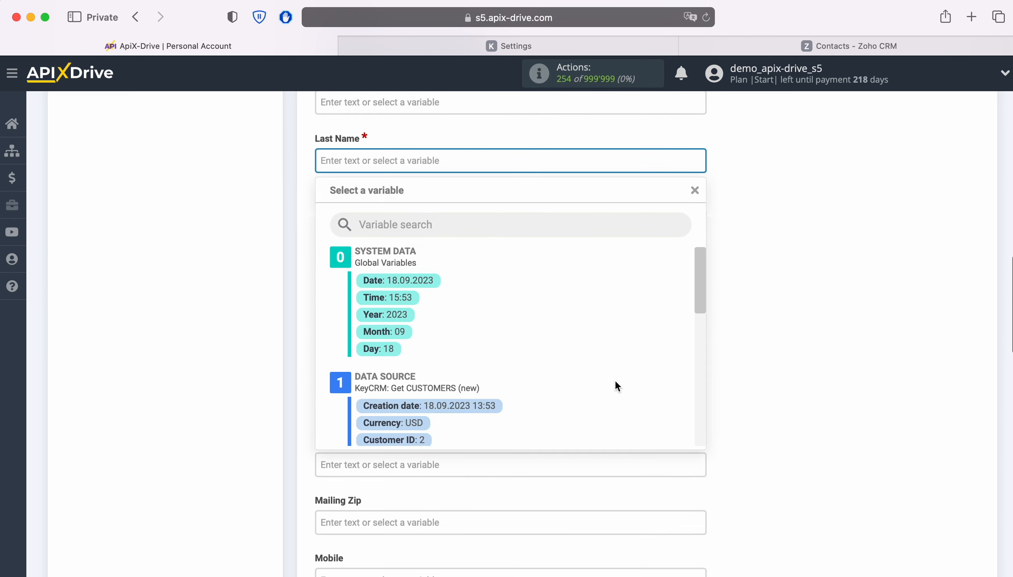
pyautogui.scroll(-5, 615, 380)
pyautogui.click(458, 391)
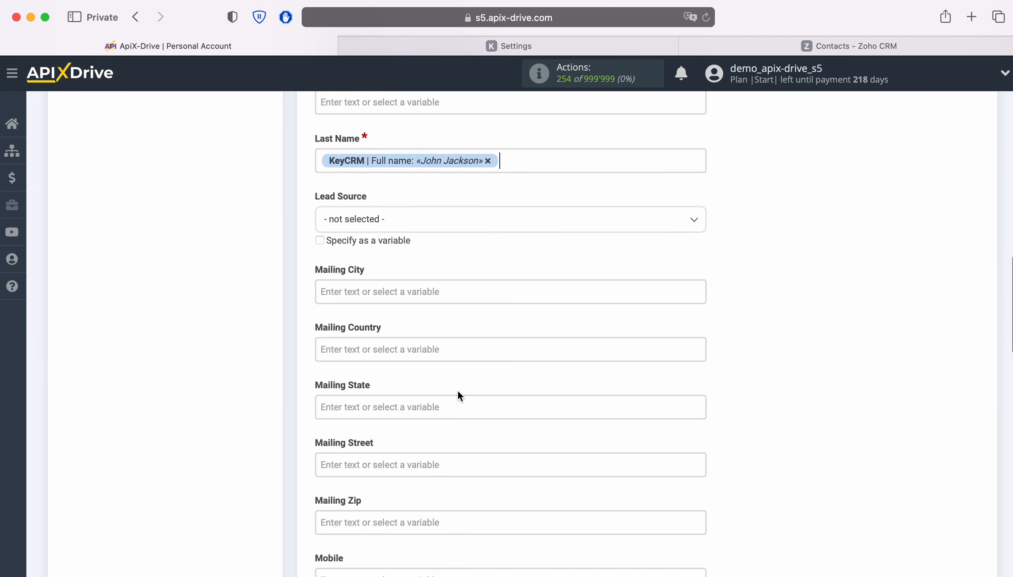
# Set the Lead Source option to Facebook
pyautogui.click(502, 226)
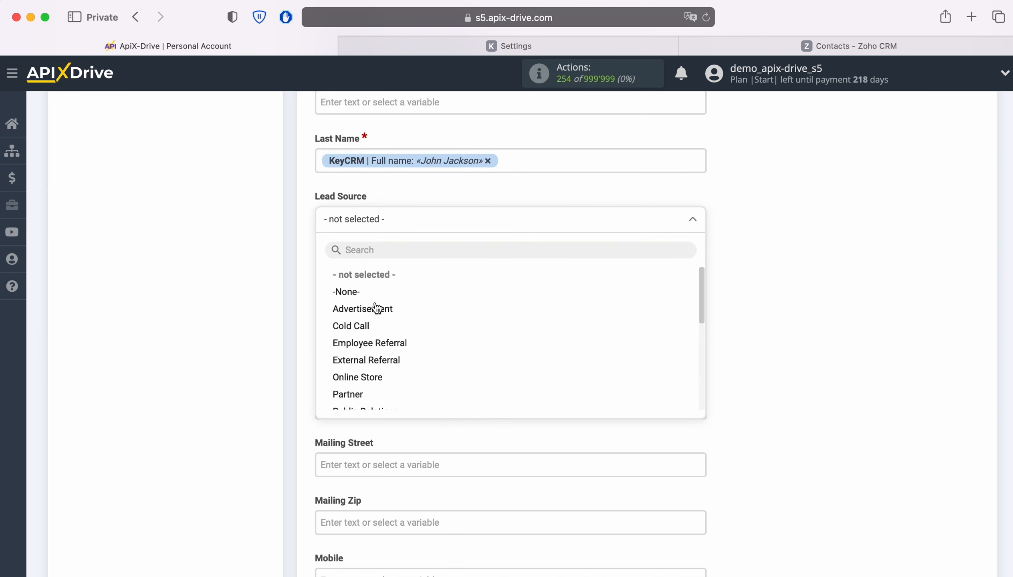
pyautogui.scroll(-4, 395, 332)
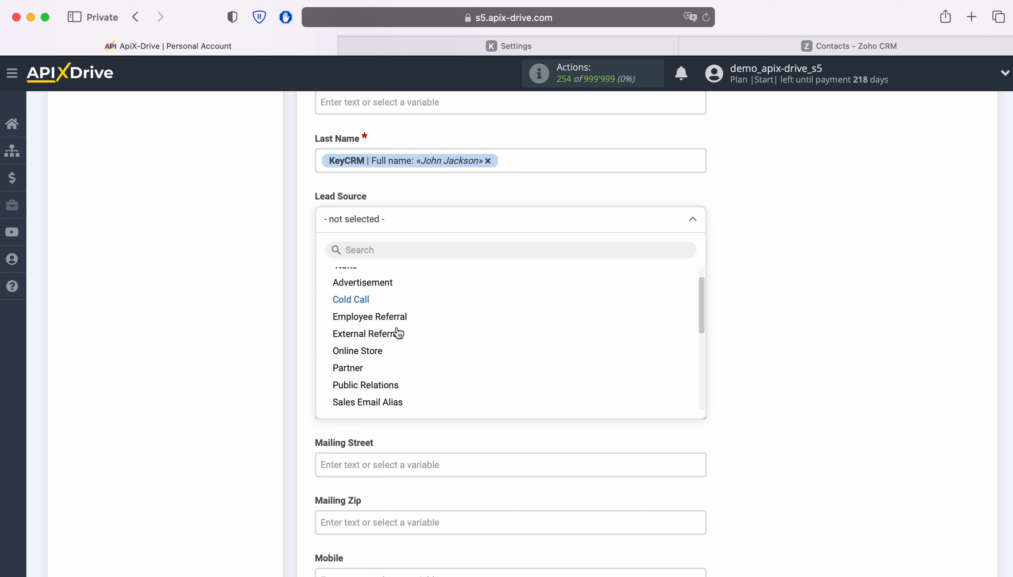
pyautogui.scroll(-3, 397, 333)
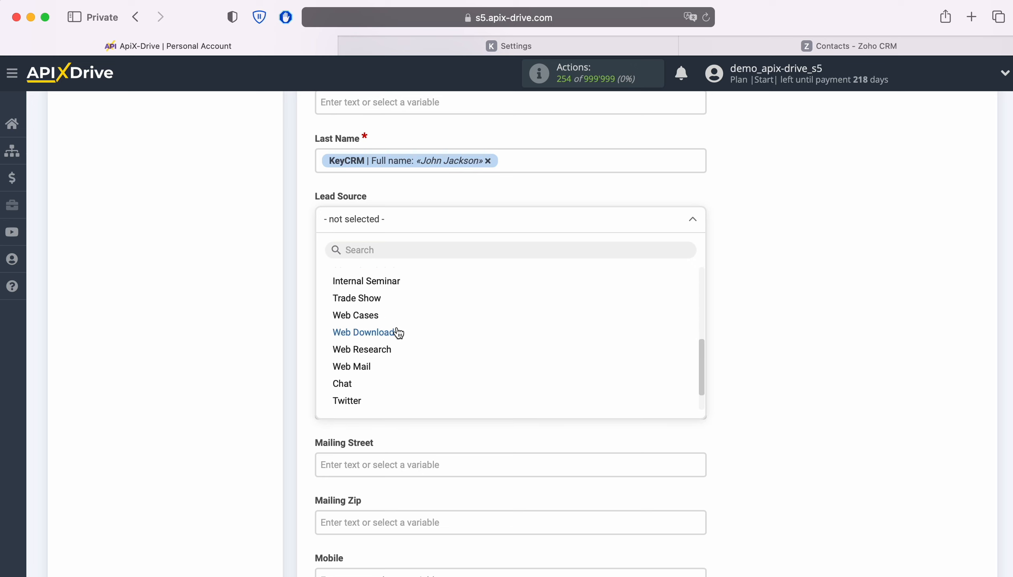
pyautogui.click(367, 384)
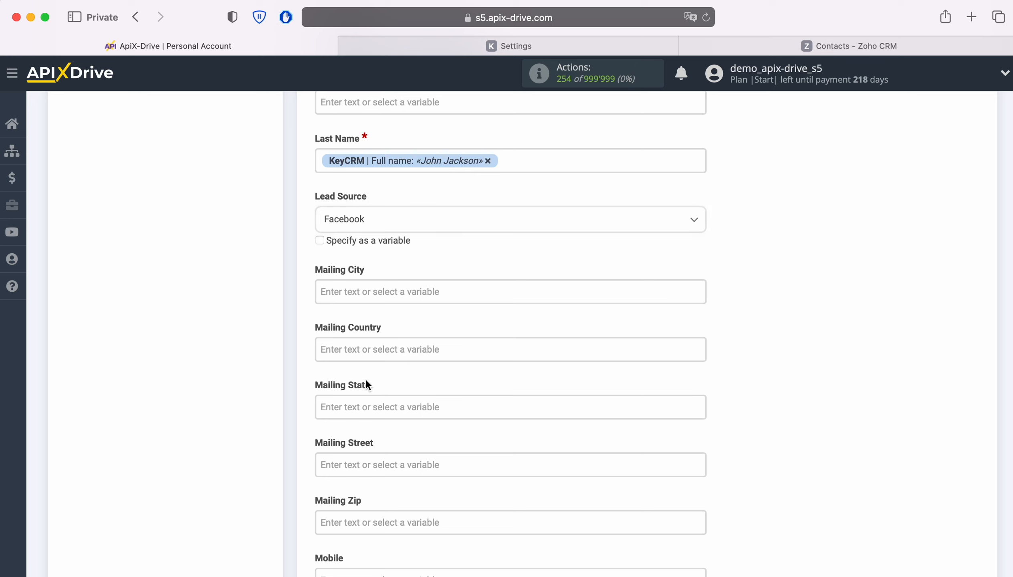
# Map the Mobile field to the KeyCRM customer's Phone variable
pyautogui.scroll(-5, 541, 330)
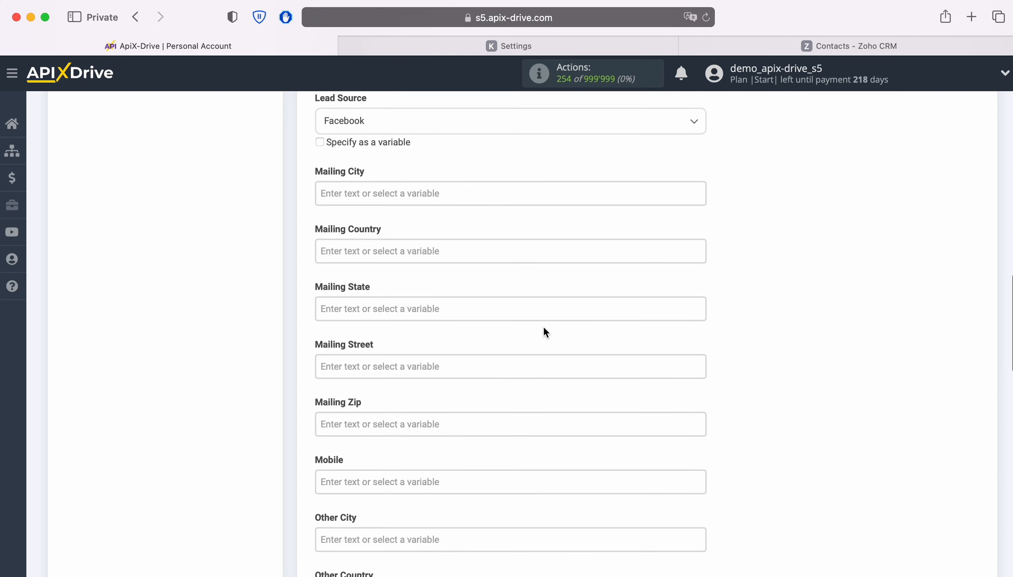
pyautogui.scroll(-3, 542, 327)
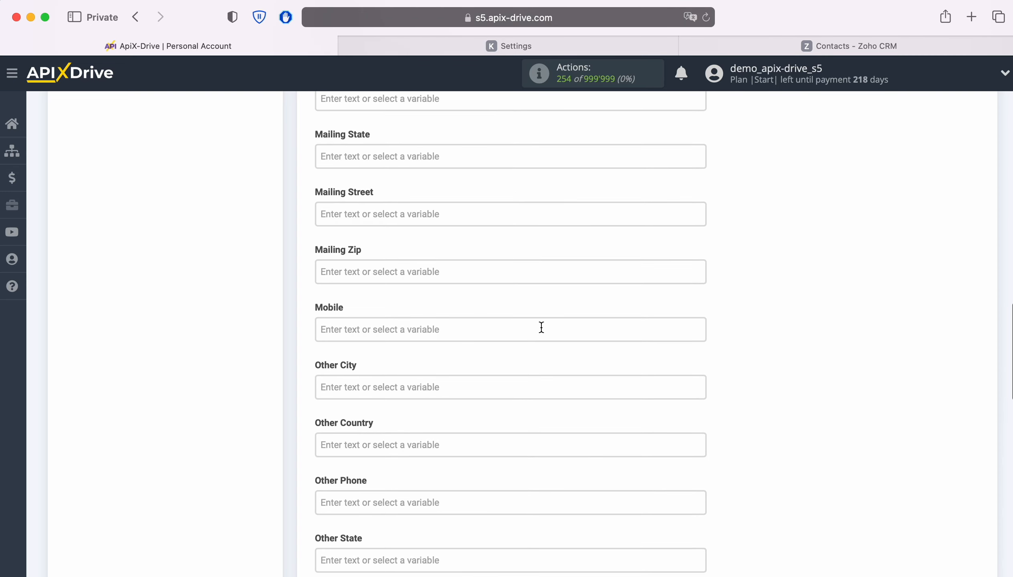
pyautogui.click(540, 327)
pyautogui.scroll(-6, 579, 360)
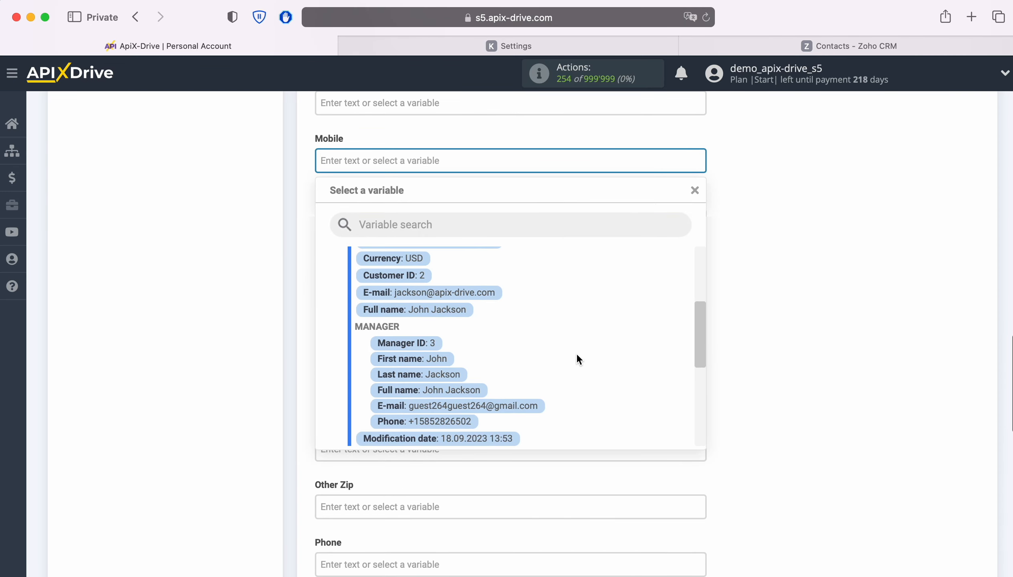
pyautogui.click(451, 399)
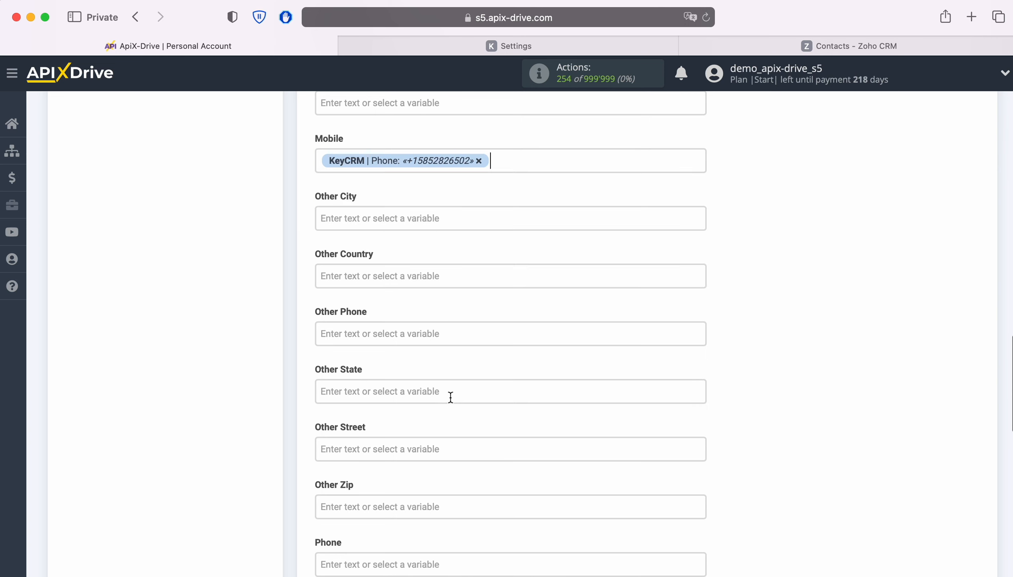
# Map the Other Phone field to the KeyCRM customer's Phone variable
pyautogui.click(460, 323)
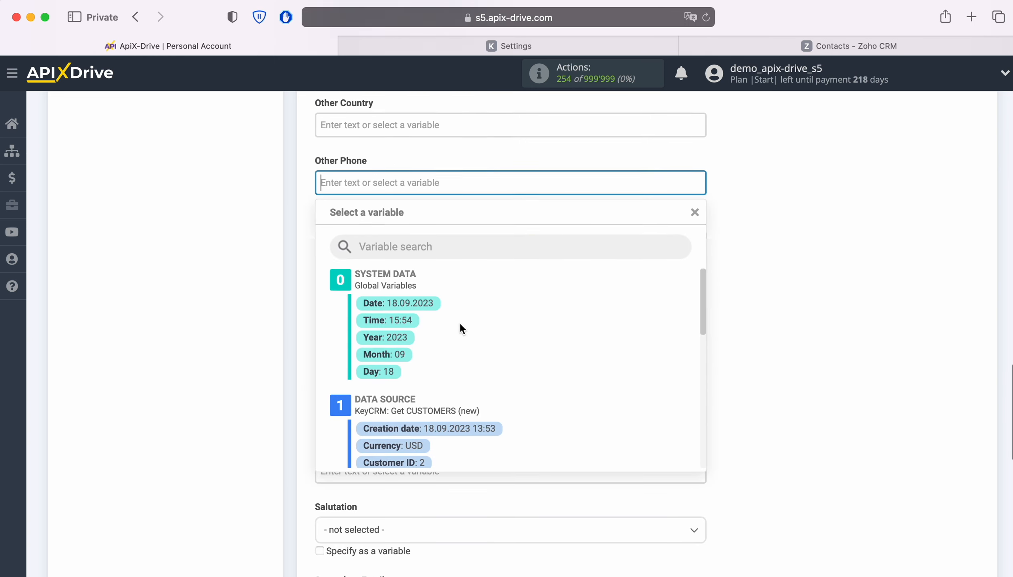
pyautogui.scroll(-5, 530, 352)
pyautogui.scroll(-5, 530, 355)
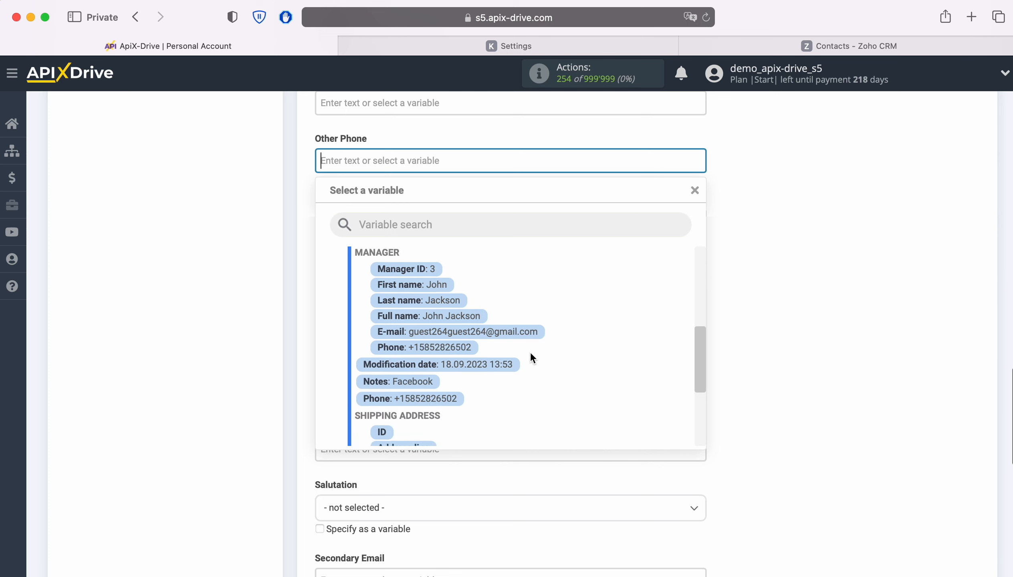
pyautogui.click(446, 377)
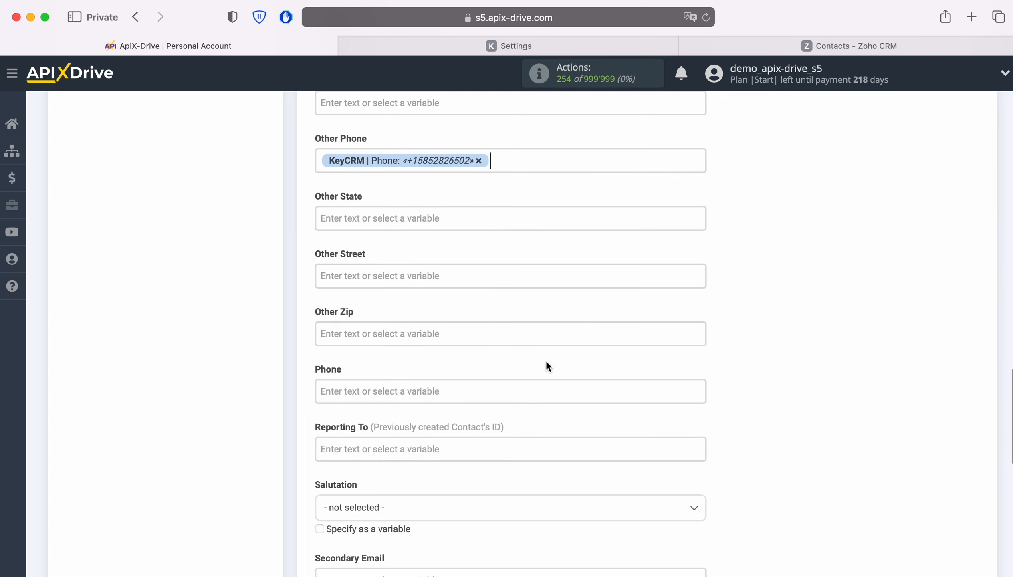
# Map the Phone field to the KeyCRM customer's Phone variable
pyautogui.scroll(-3, 545, 362)
pyautogui.click(439, 309)
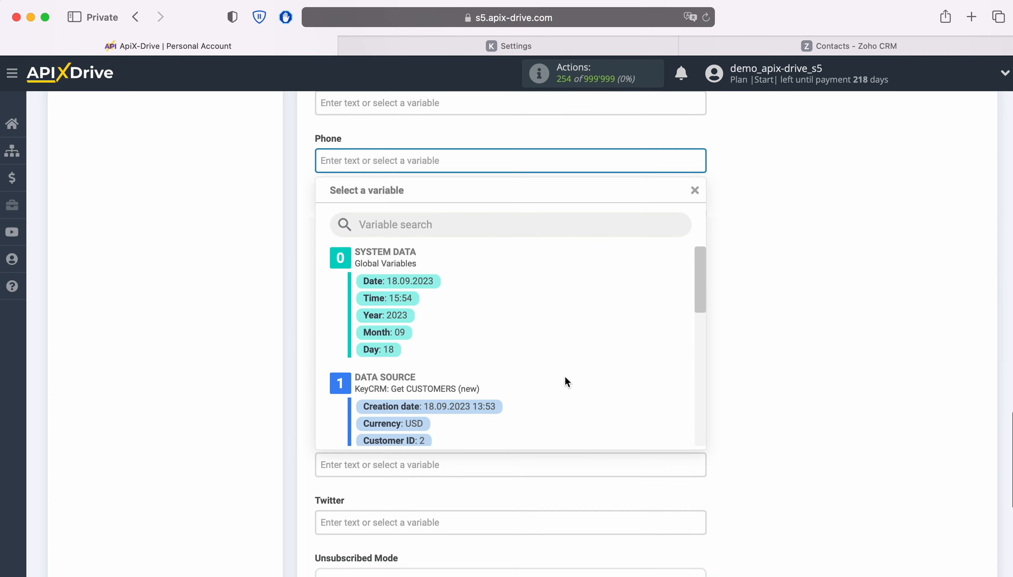
pyautogui.scroll(-5, 564, 375)
pyautogui.scroll(-3, 559, 370)
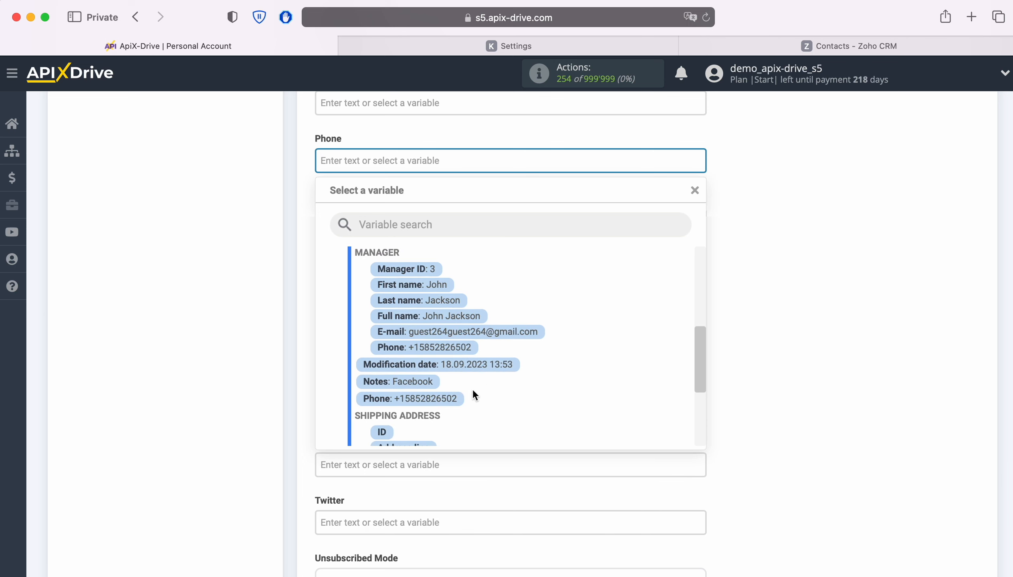
pyautogui.click(445, 398)
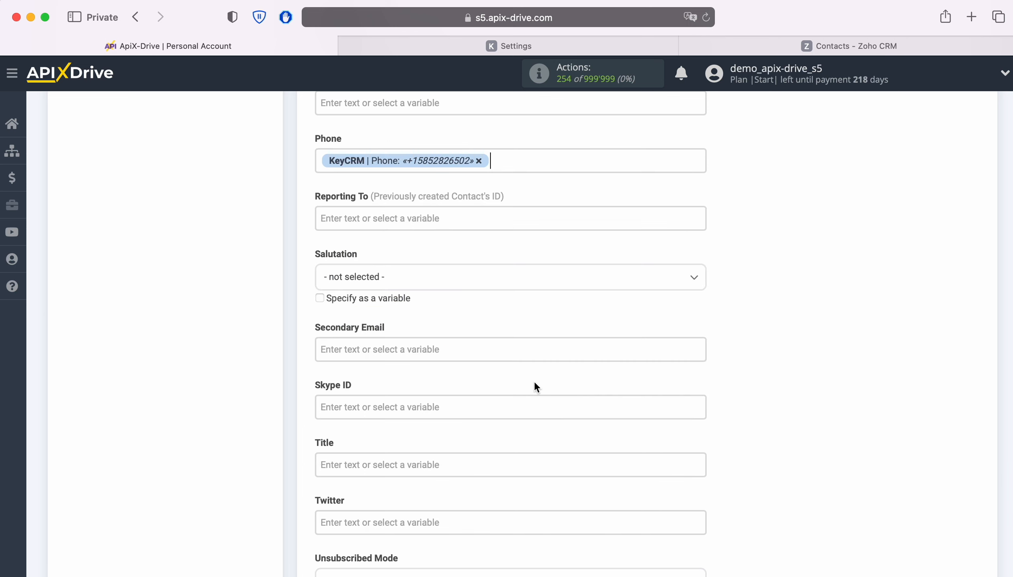
# Fill the Title field with the text "New Costomer from KeyCRM" followed by the KeyCRM customer's Full name variable
pyautogui.scroll(-3, 533, 381)
pyautogui.click(452, 356)
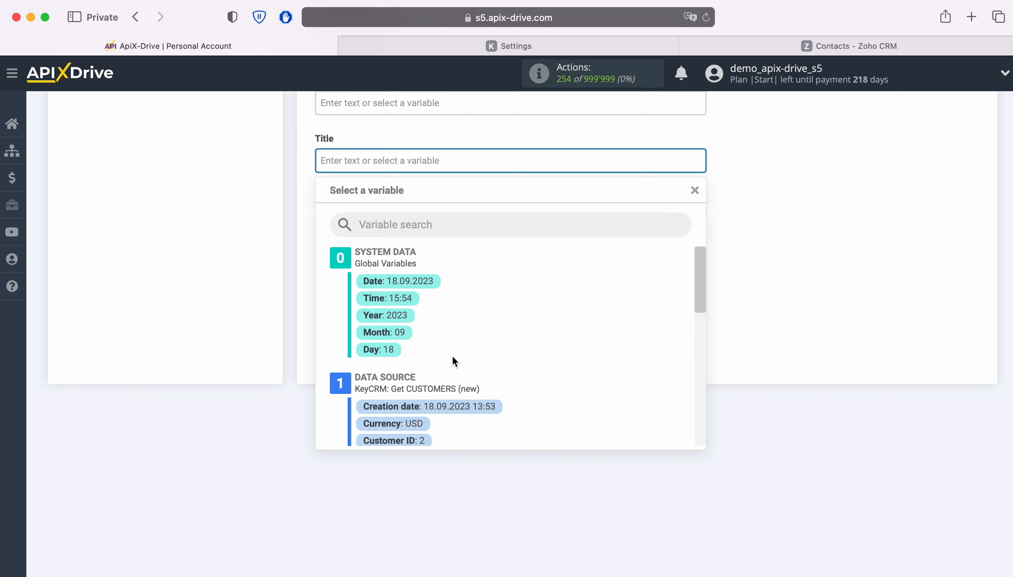
pyautogui.write('New Costomer')
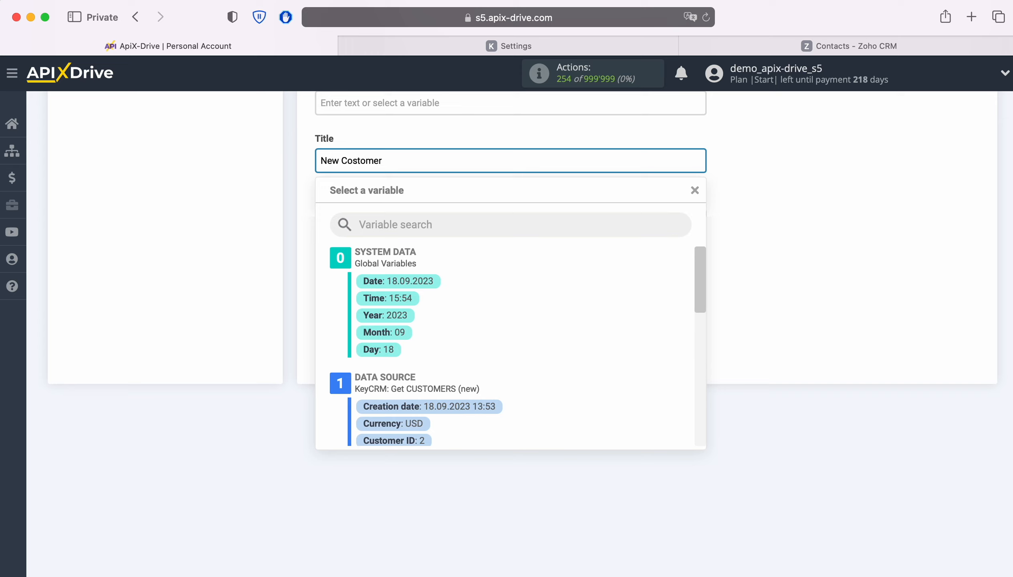
pyautogui.write(' from KeyCRM')
pyautogui.scroll(-3, 581, 383)
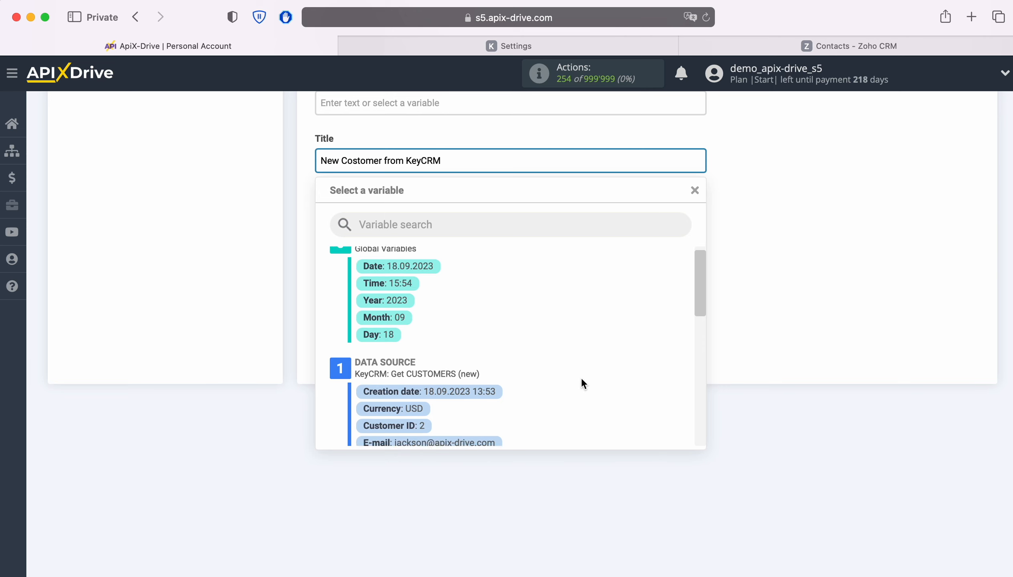
pyautogui.click(455, 415)
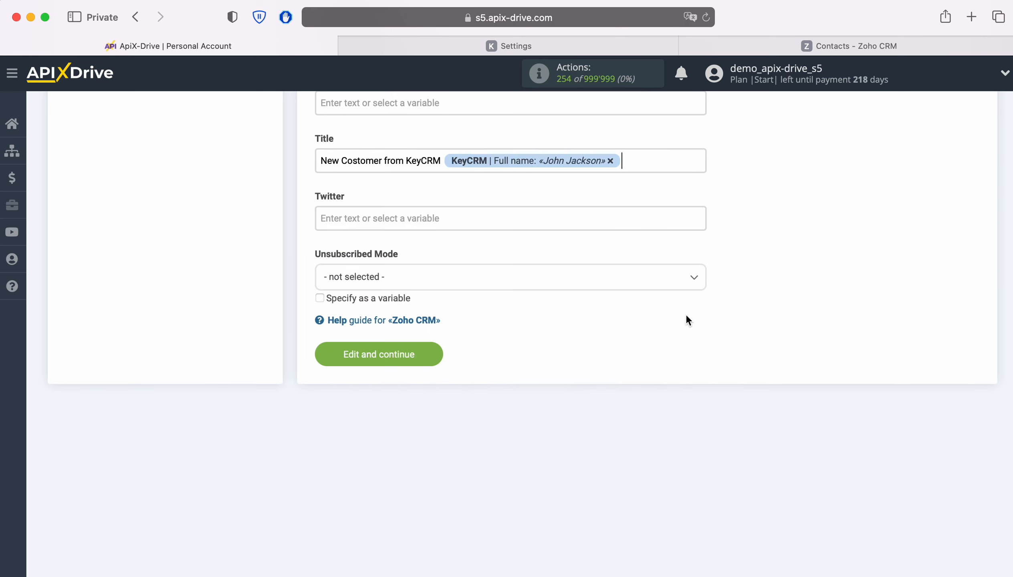
# Save the field mapping, review the preview data, and send test data to Zoho CRM
pyautogui.click(437, 357)
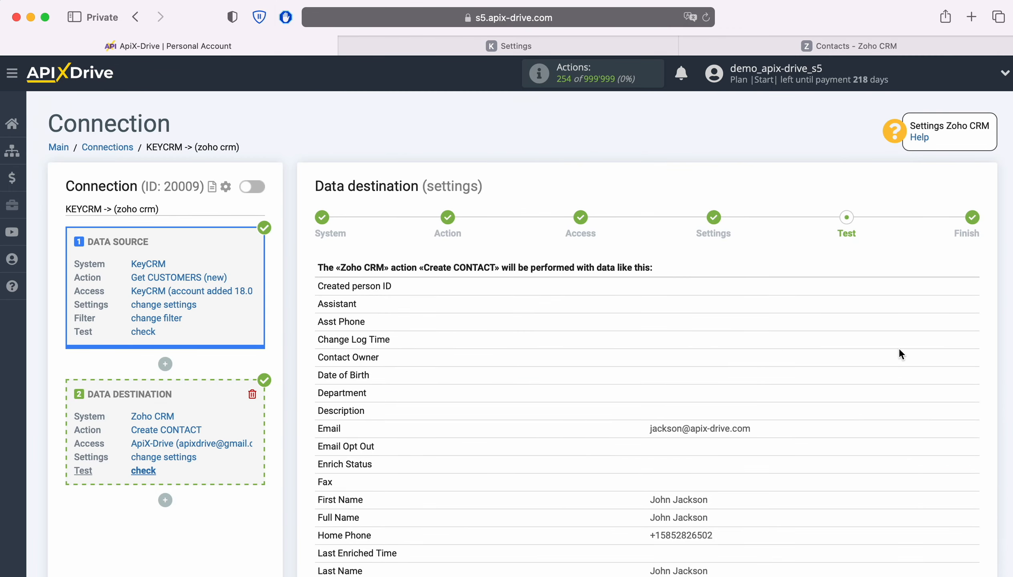
pyautogui.scroll(-5, 940, 348)
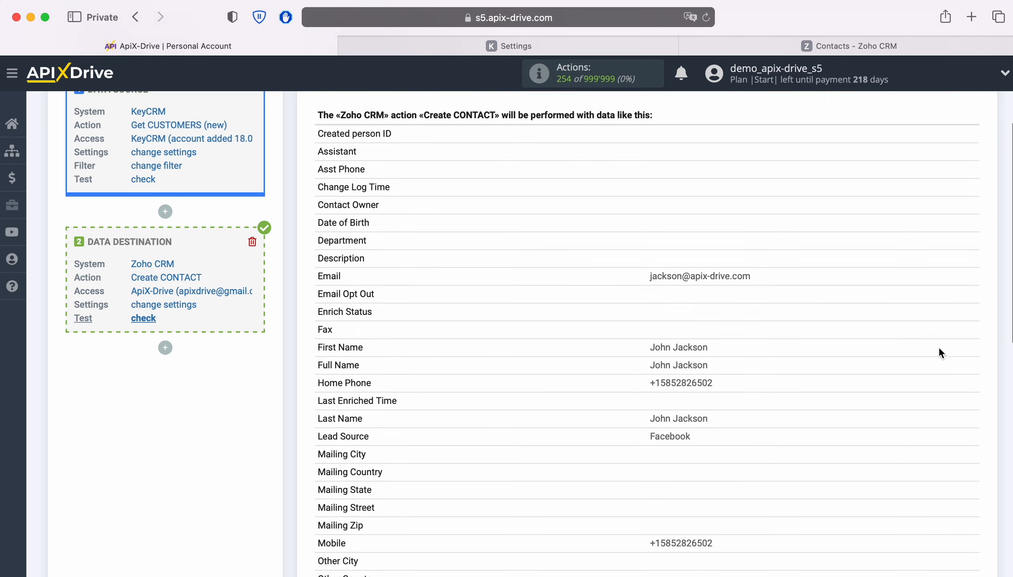
pyautogui.scroll(-3, 938, 352)
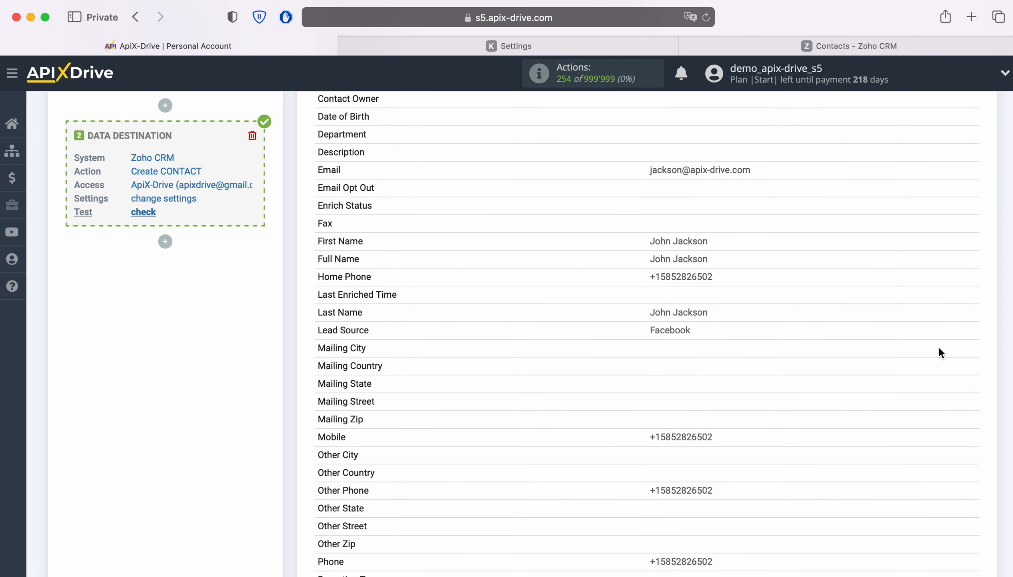
pyautogui.scroll(-5, 940, 348)
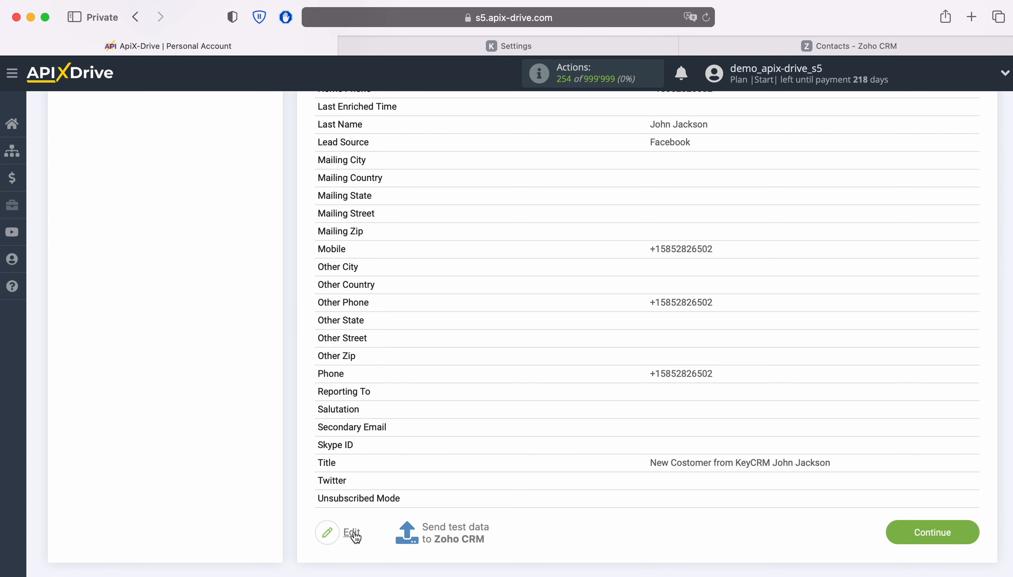
pyautogui.click(457, 527)
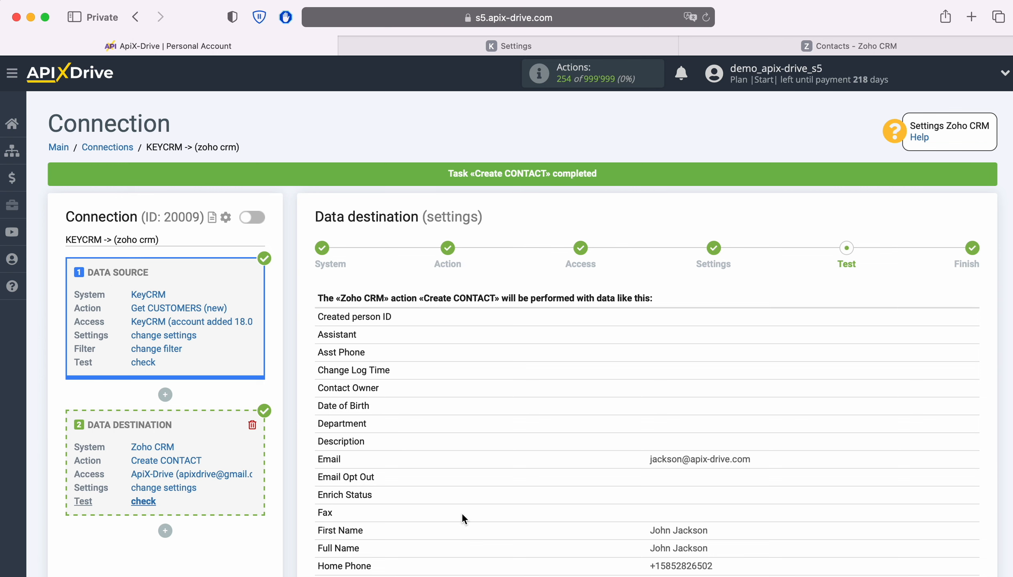
# Switch to Zoho CRM and open the newly created contact to review its fields
pyautogui.click(764, 43)
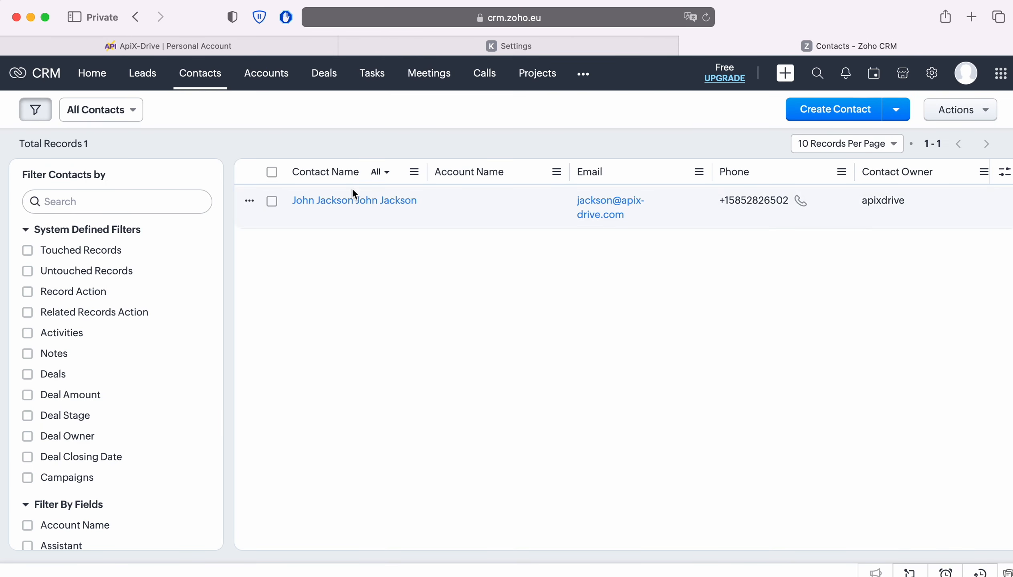
pyautogui.click(343, 200)
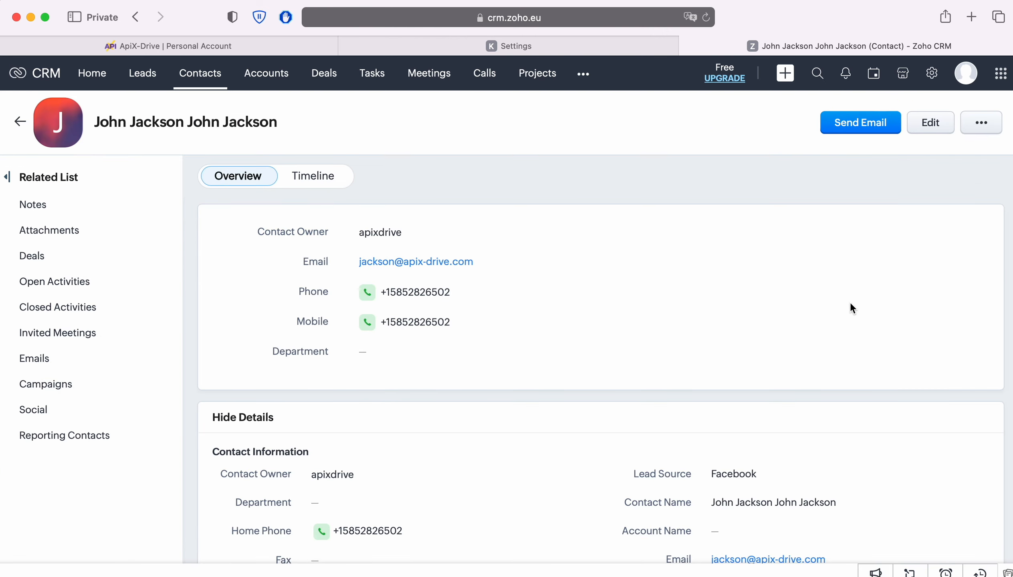
pyautogui.scroll(-5, 852, 301)
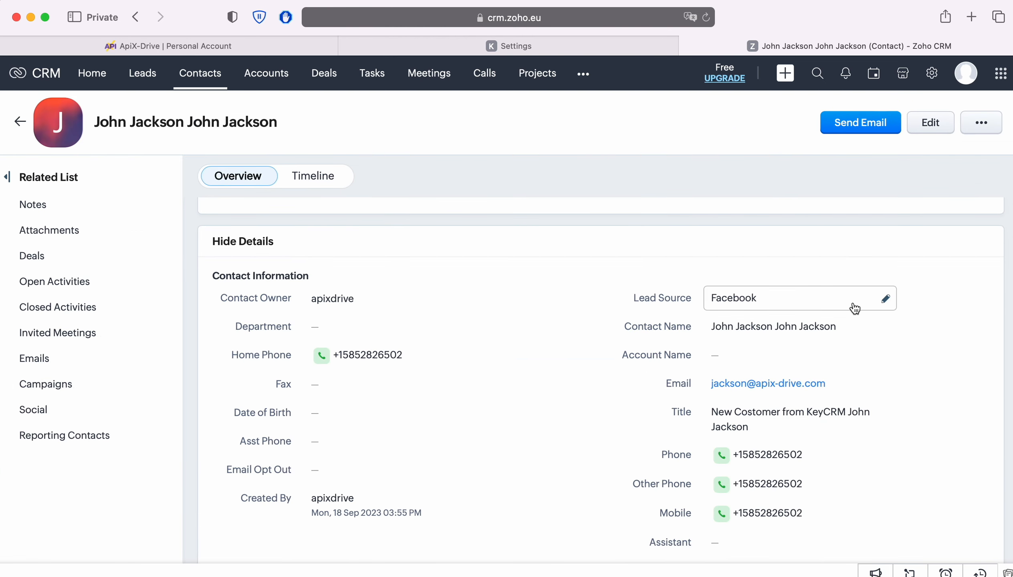
pyautogui.scroll(5, 855, 308)
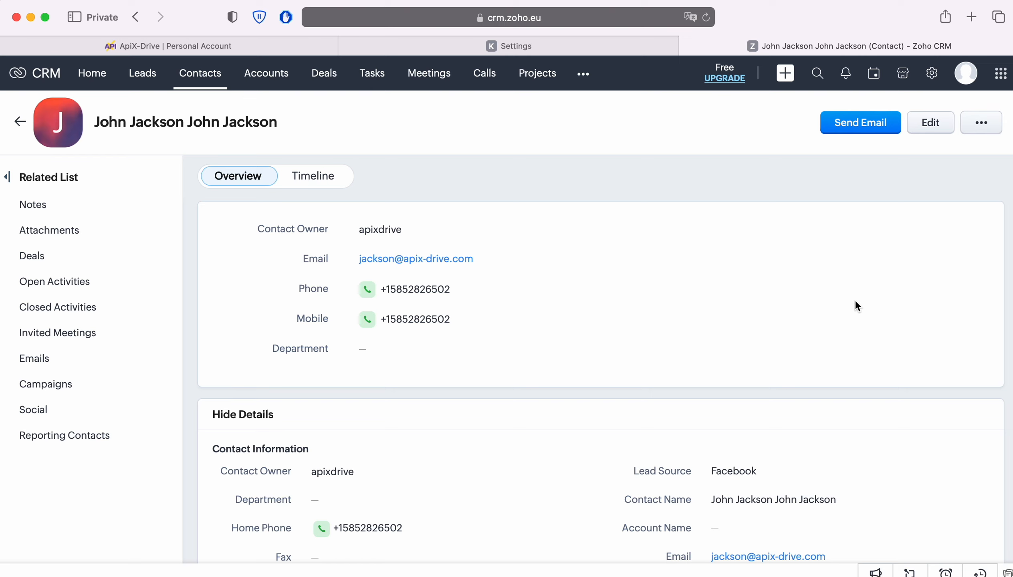
# Return to ApiX-Drive, finish the data destination setup, and enable auto-update for the connection
pyautogui.click(193, 45)
pyautogui.scroll(-5, 925, 364)
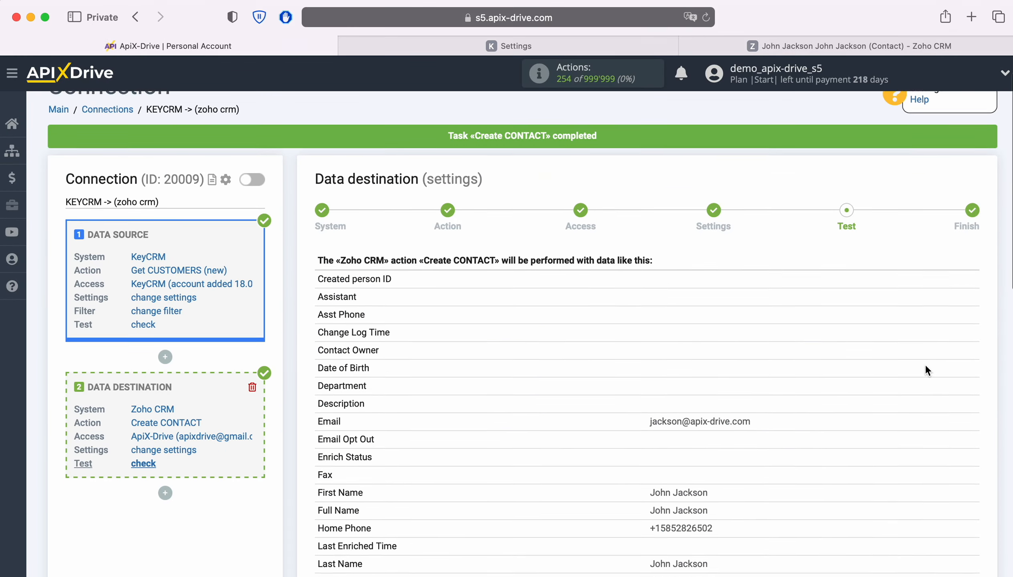
pyautogui.scroll(-8, 923, 354)
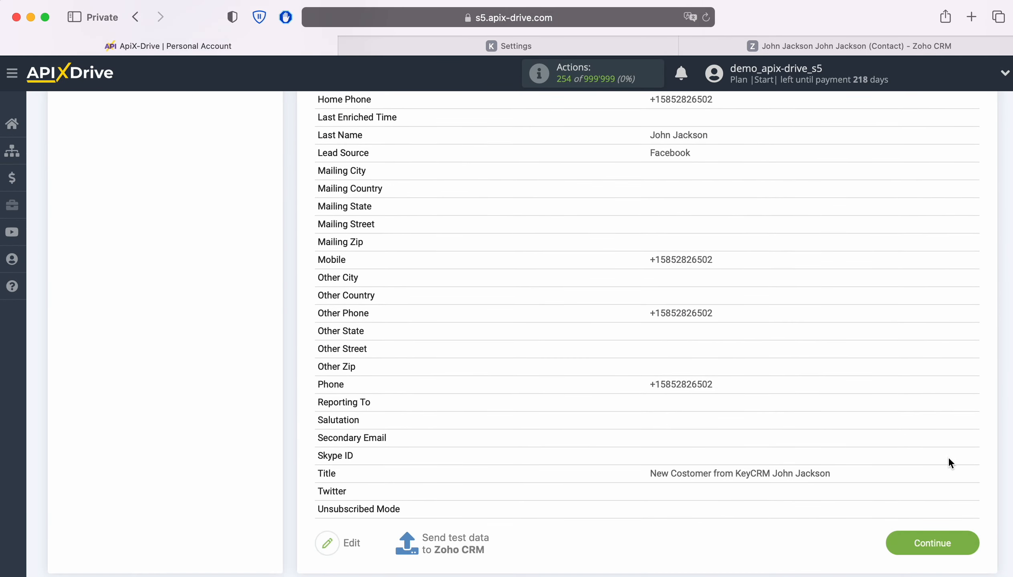
pyautogui.click(969, 544)
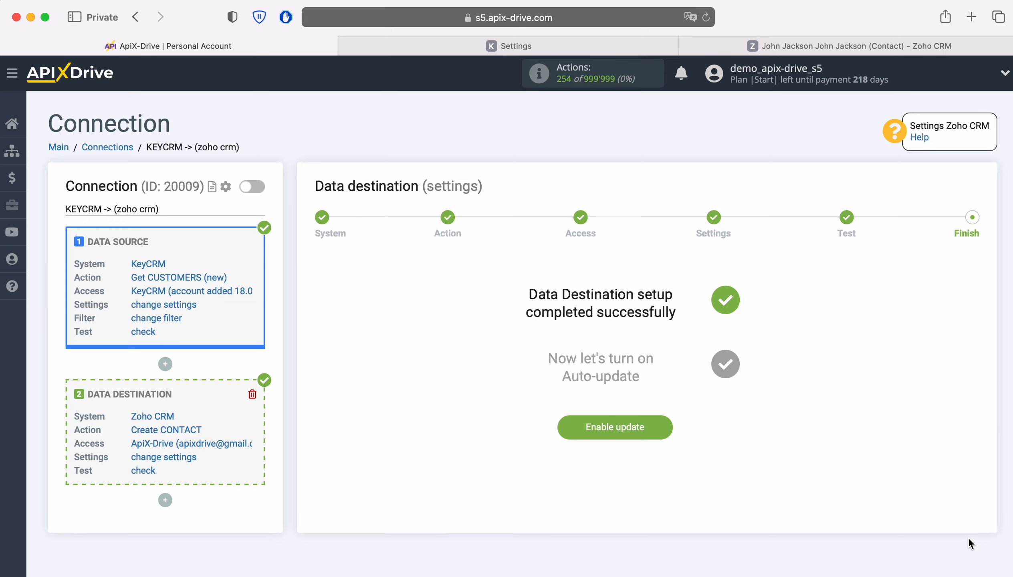
pyautogui.click(658, 425)
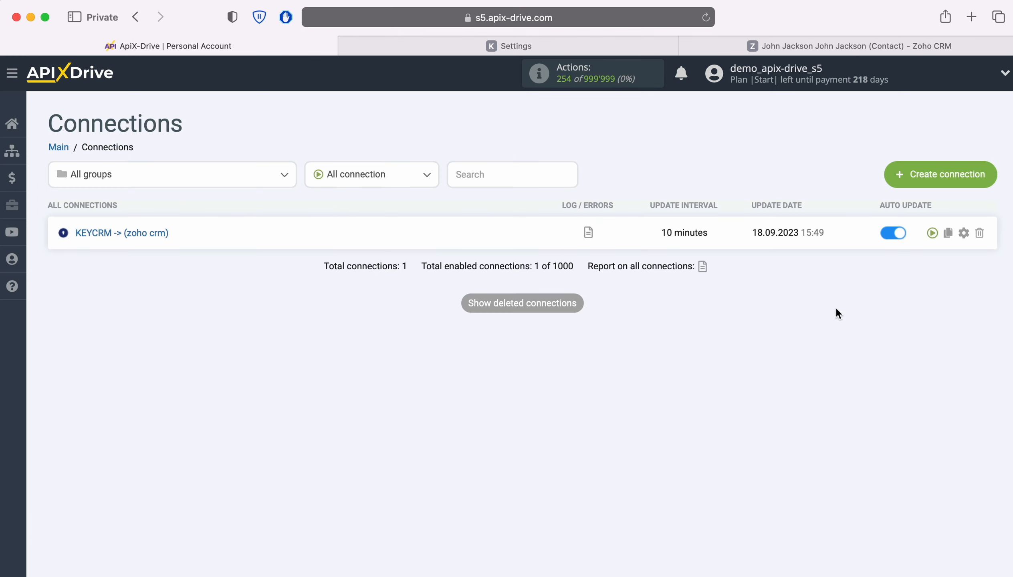
# Open the connection's settings and set its update interval to 5 minutes
pyautogui.click(964, 232)
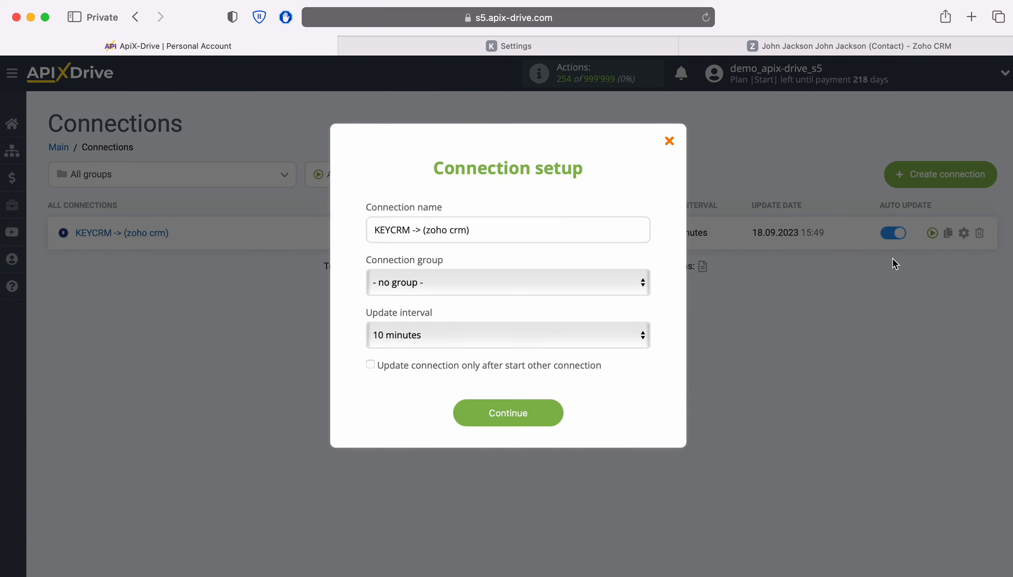
pyautogui.click(581, 335)
pyautogui.click(543, 314)
pyautogui.click(551, 406)
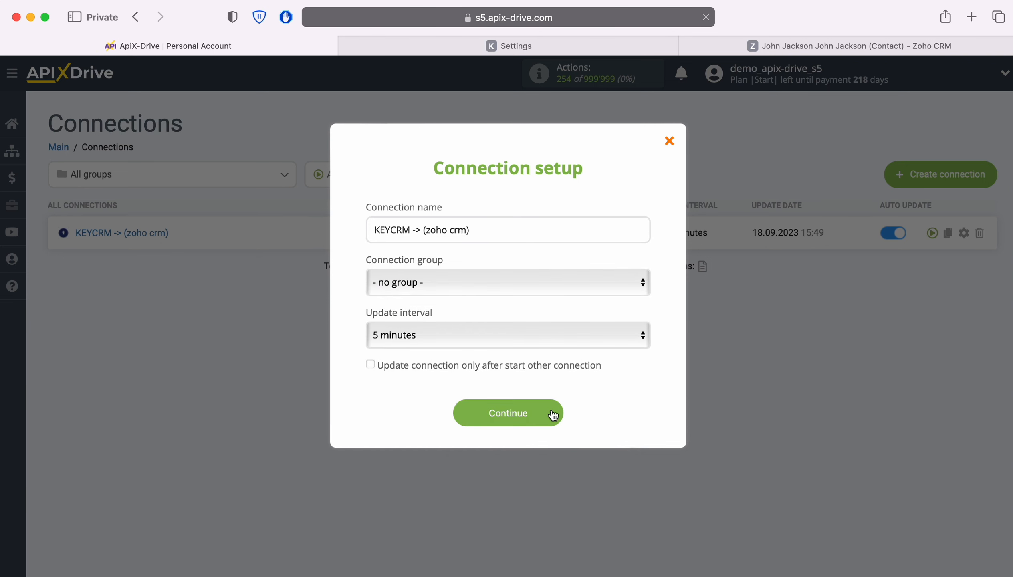